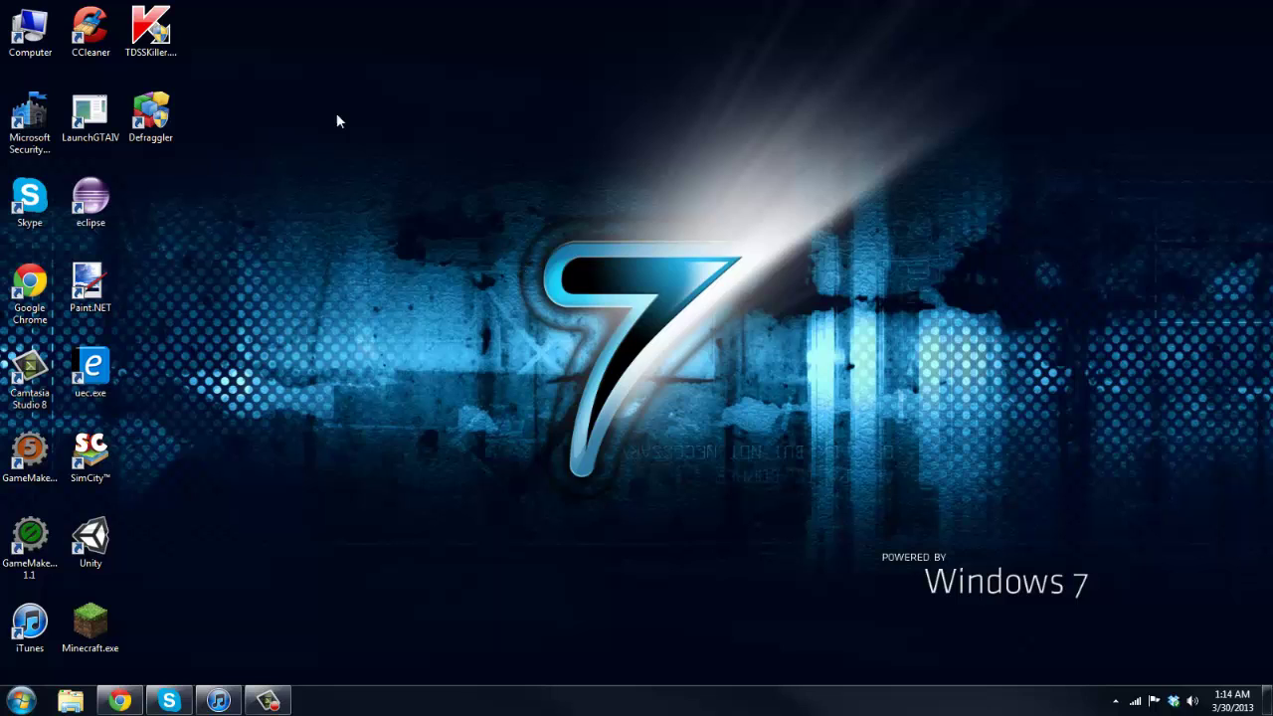
Move the CCleaner, TDSSKiller and Defraggler shortcuts into a row in the open middle area of the desktop
left_click_drag(91, 30, 393, 283)
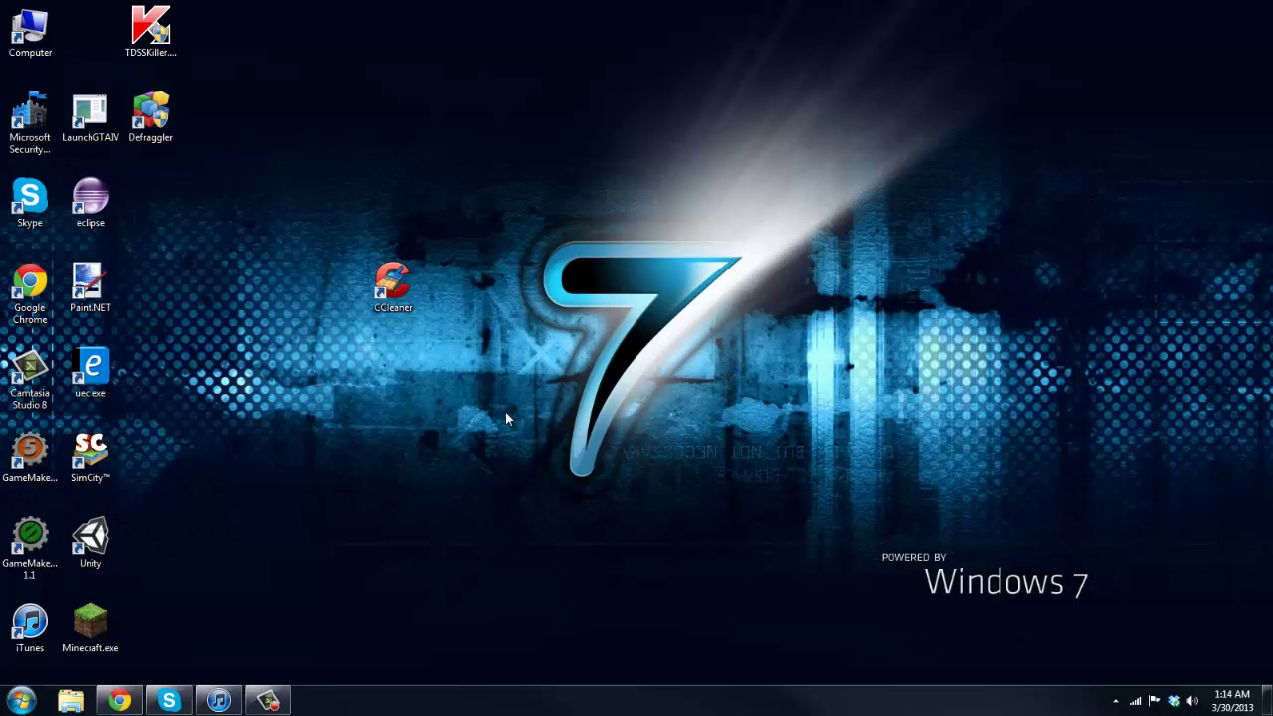
left_click_drag(150, 31, 455, 288)
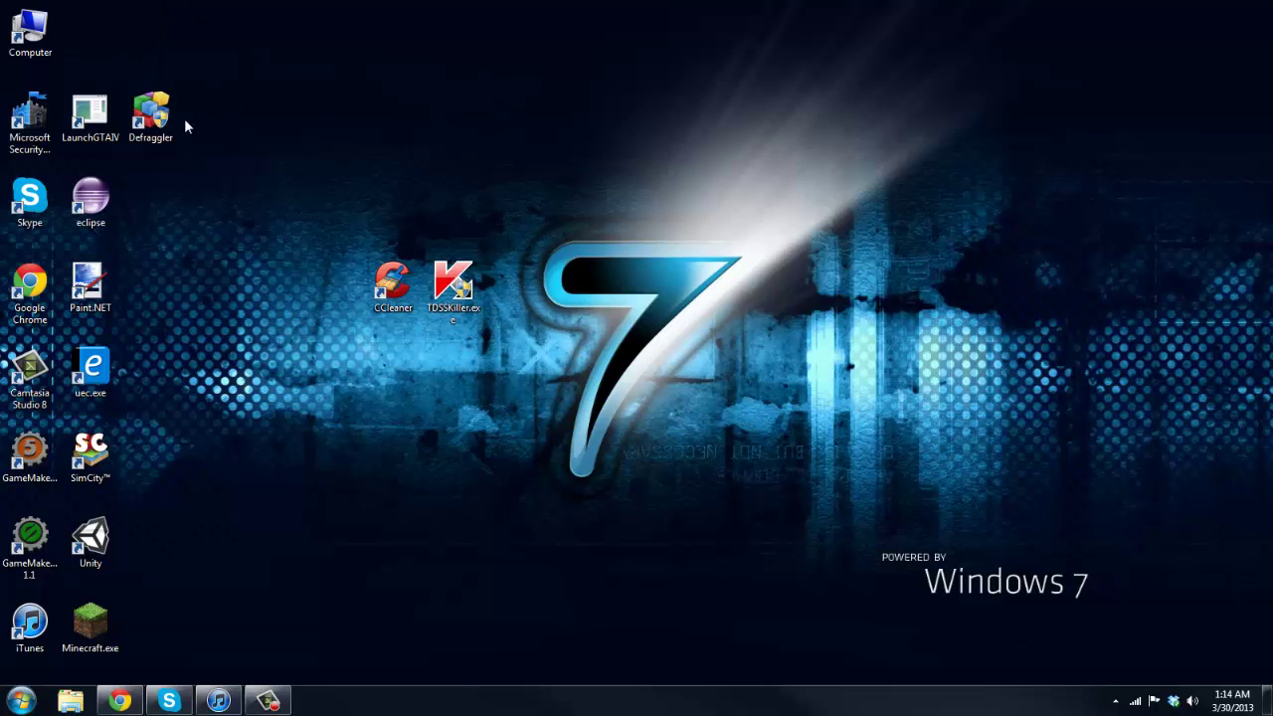
left_click_drag(151, 115, 517, 287)
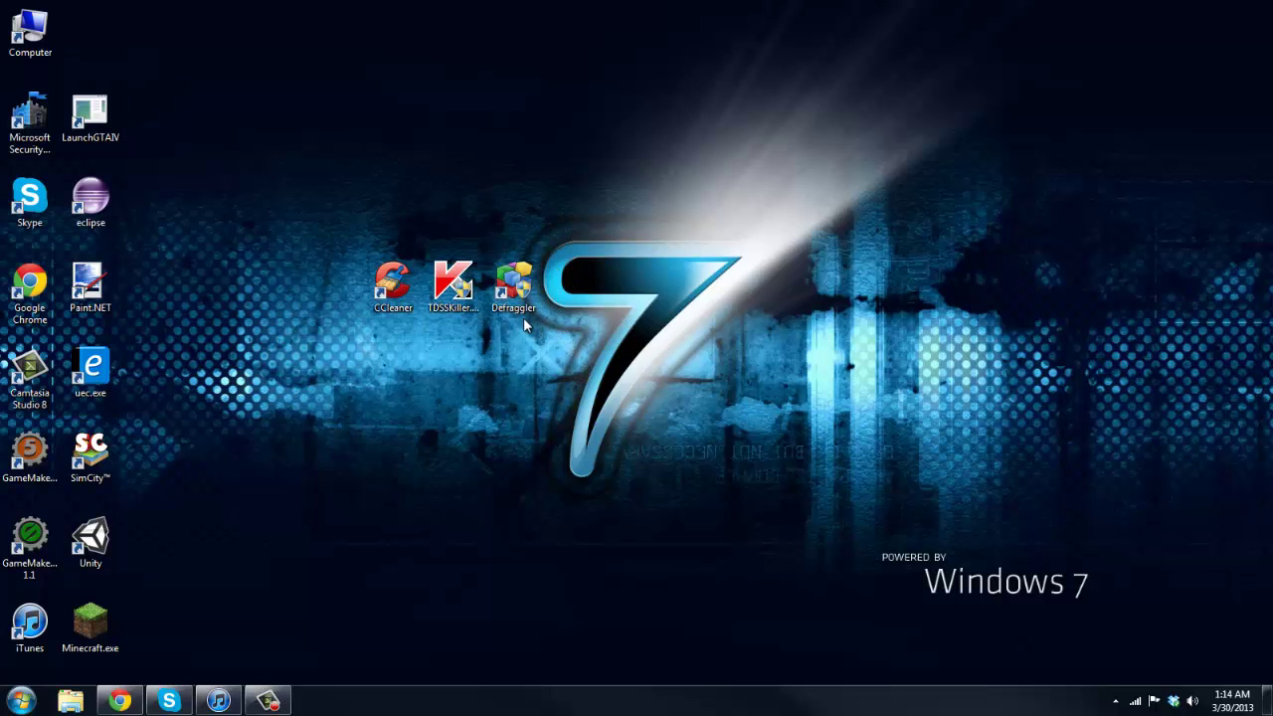
left_click_drag(352, 208, 700, 336)
left_click(700, 336)
left_click_drag(666, 467, 620, 319)
left_click(619, 319)
left_click_drag(330, 127, 597, 308)
left_click(304, 199)
left_click_drag(305, 199, 622, 398)
left_click(622, 398)
left_click_drag(267, 156, 595, 342)
left_click(334, 199)
Open Microsoft Security Essentials to view its scan options, close it and leave its shortcut at its original desktop place
left_click_drag(30, 120, 601, 288)
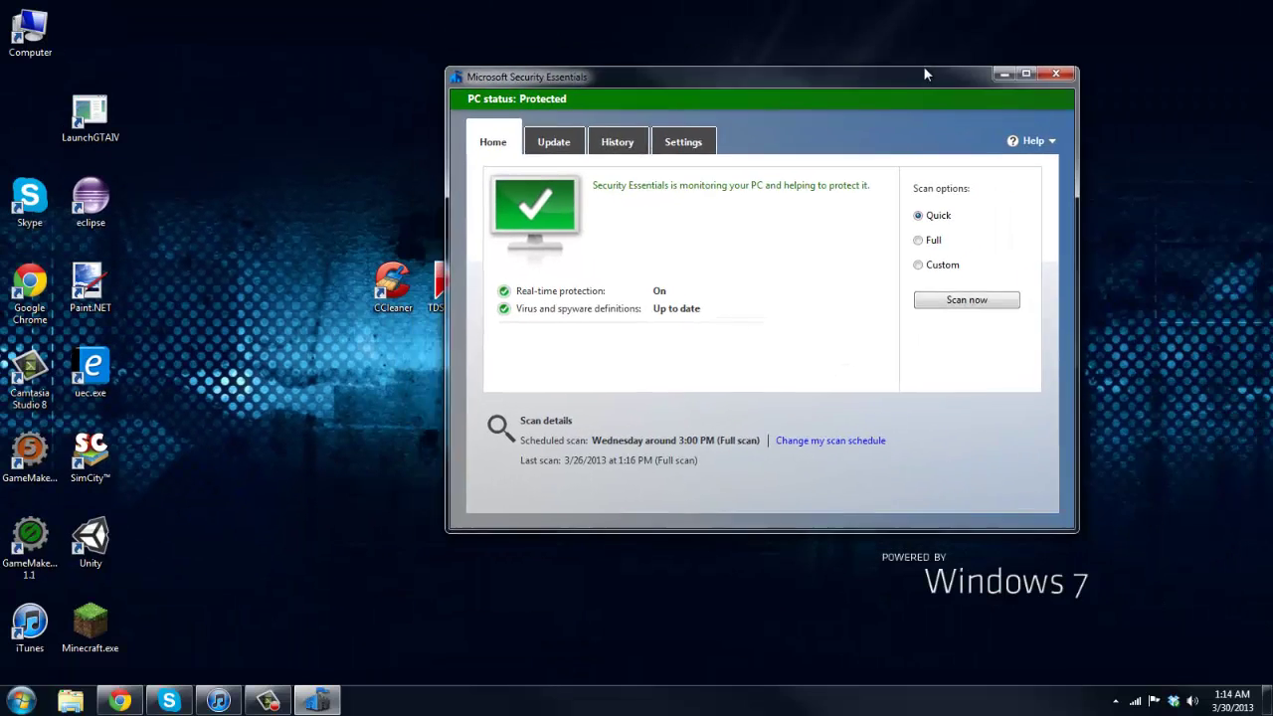
left_click_drag(922, 73, 989, 60)
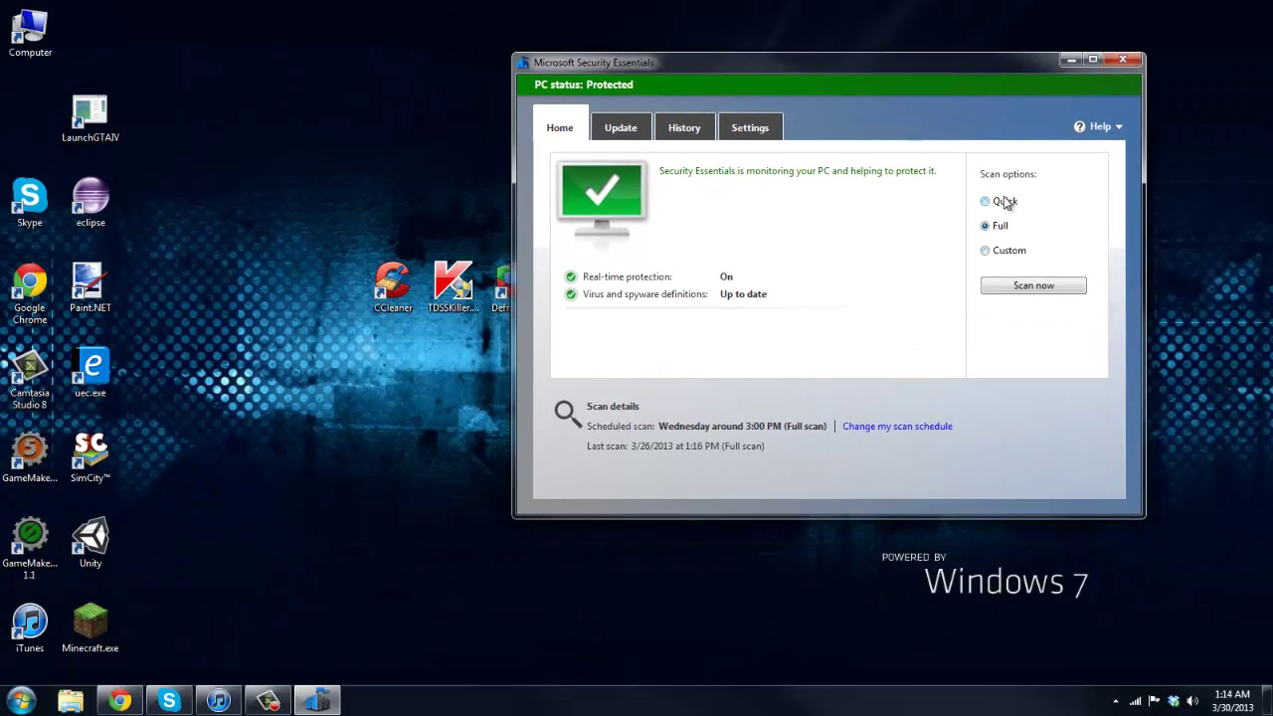
left_click(1122, 58)
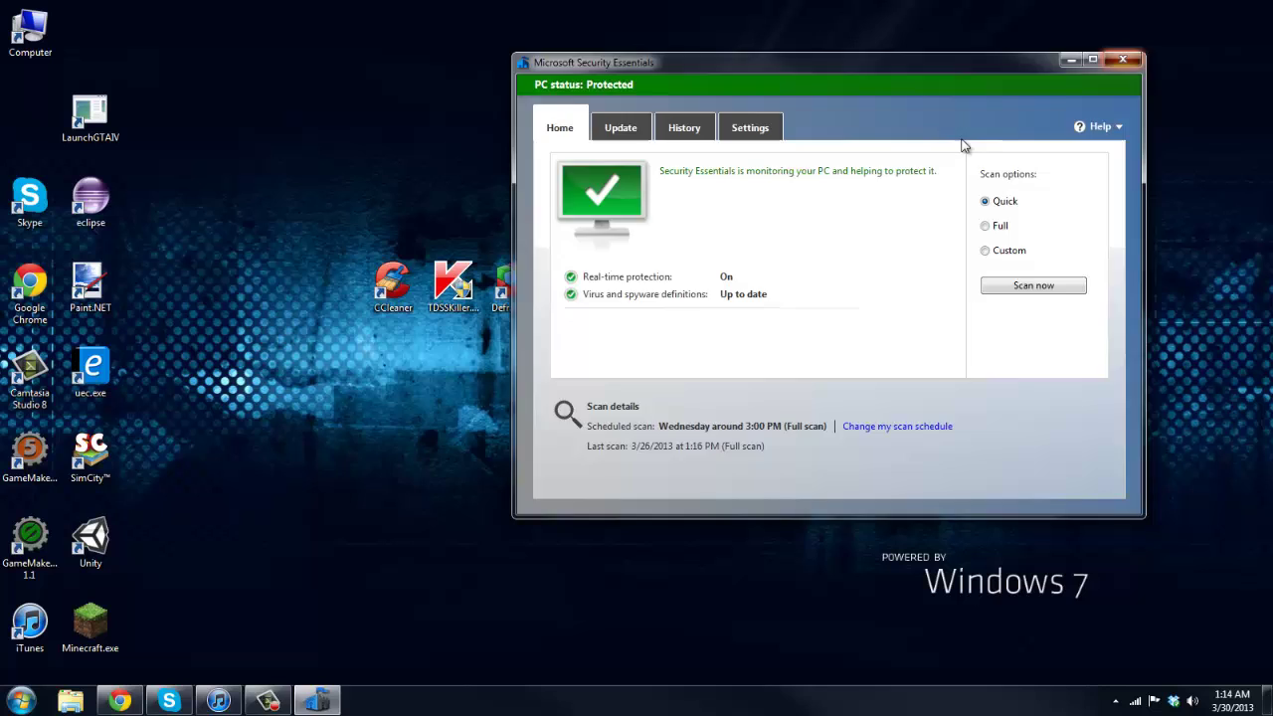
left_click_drag(583, 289, 40, 118)
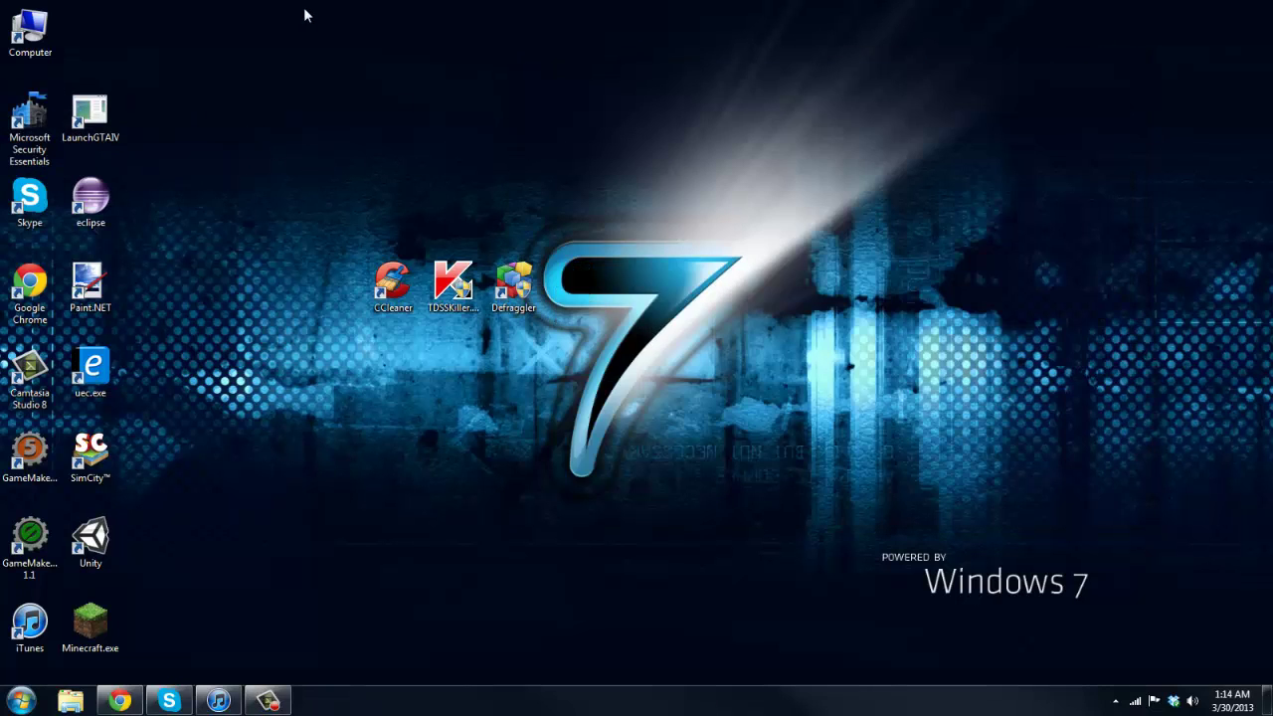
Shift the CCleaner, TDSSKiller and Defraggler shortcuts together to the center of the desktop
left_click_drag(297, 225, 568, 338)
left_click_drag(517, 286, 699, 288)
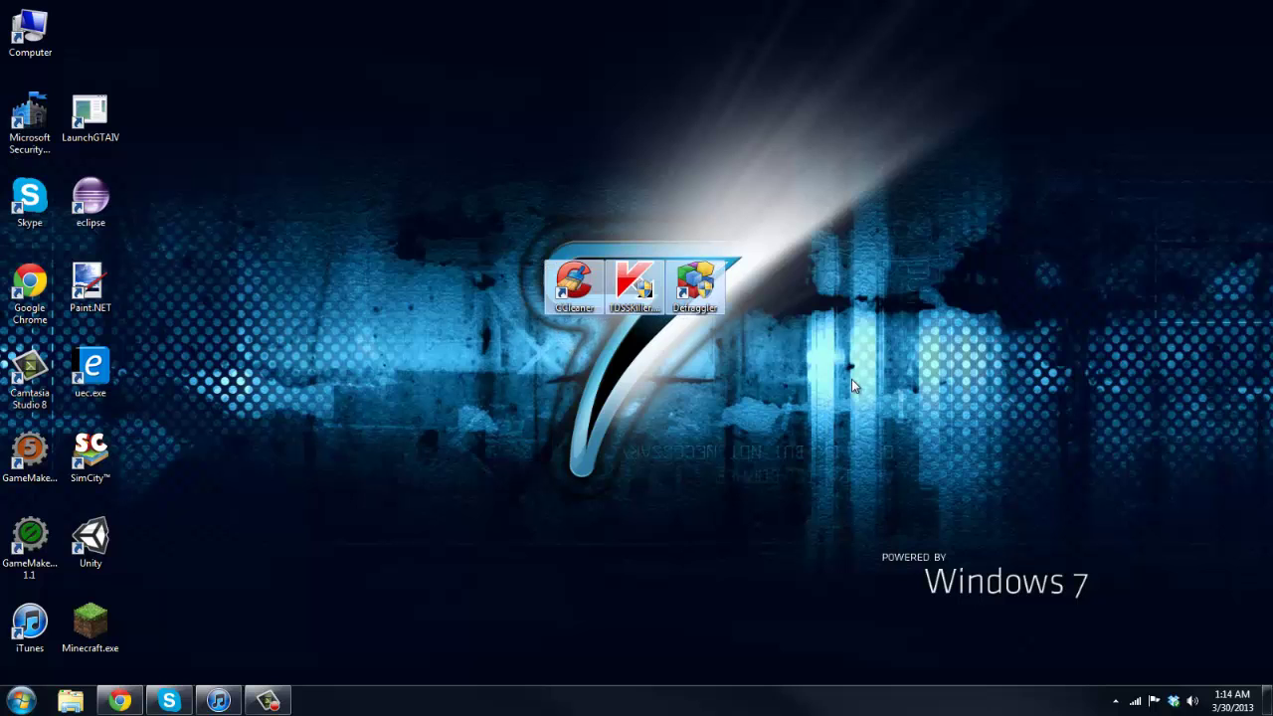
left_click(757, 283)
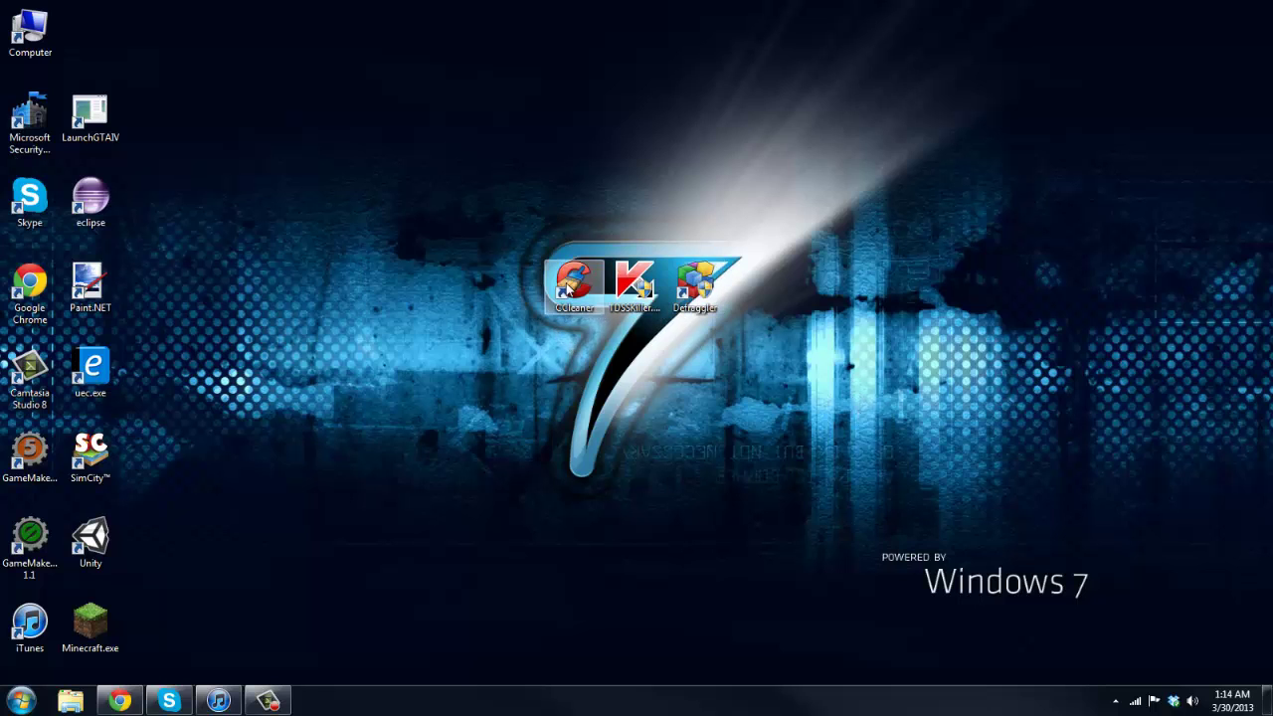
Launch CCleaner and analyze the selected cleaning items, declining to close Google Chrome
double_click(574, 283)
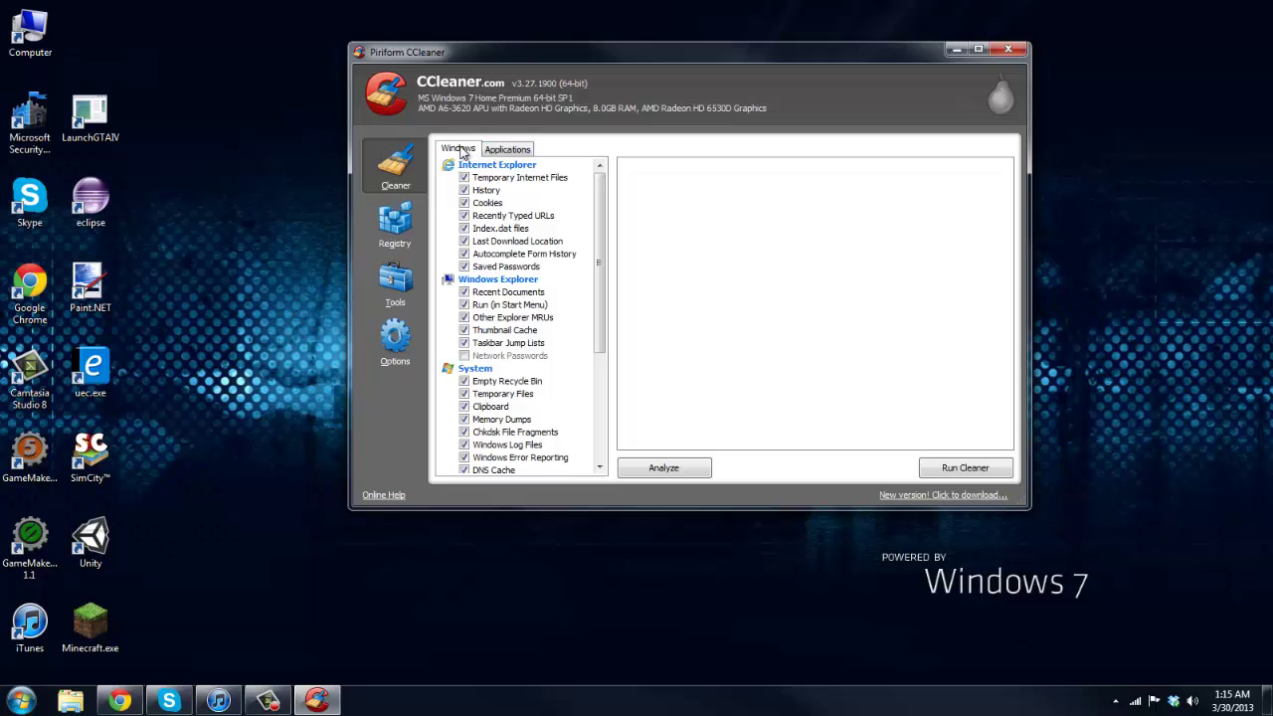
left_click_drag(601, 189, 594, 348)
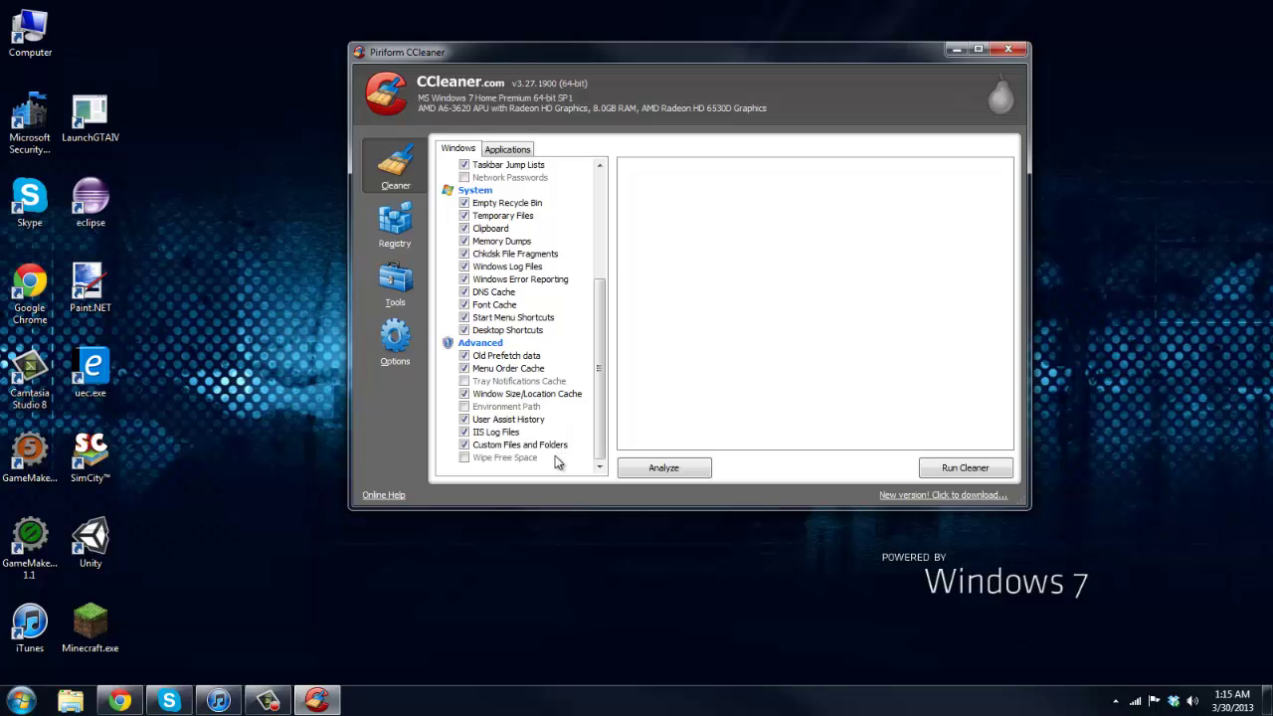
left_click_drag(885, 74, 838, 96)
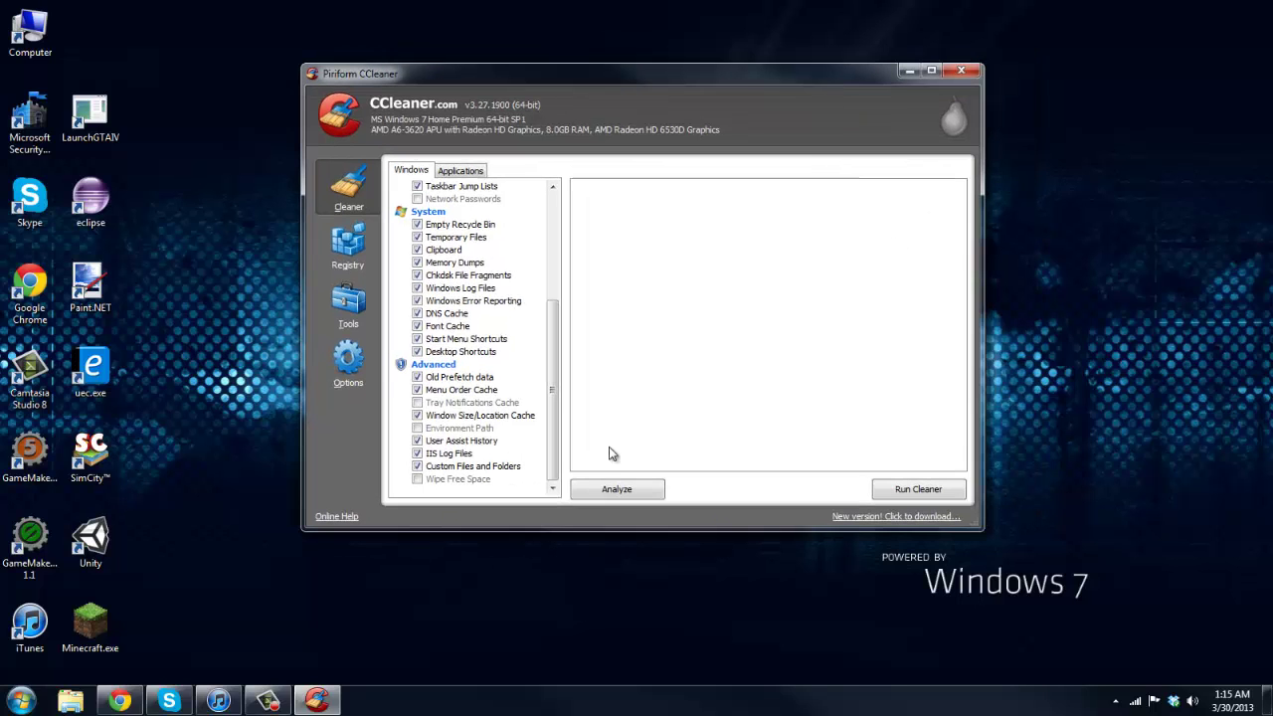
left_click(605, 488)
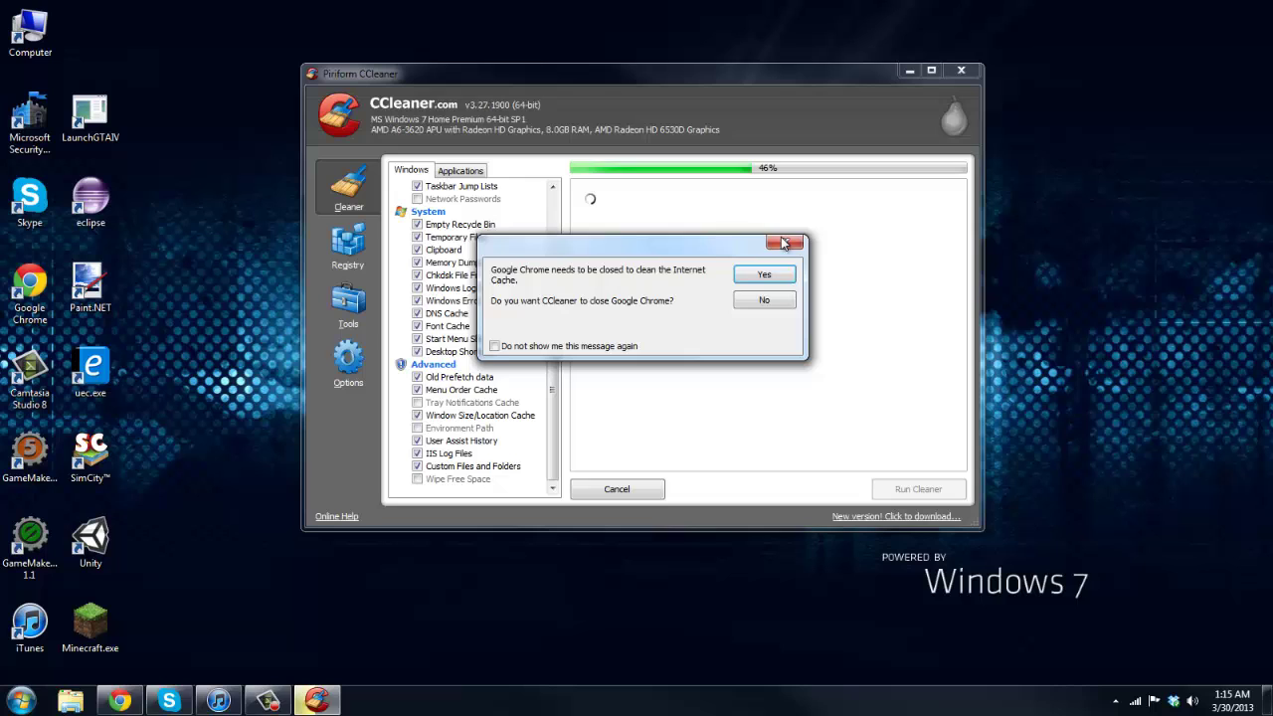
left_click_drag(684, 248, 779, 213)
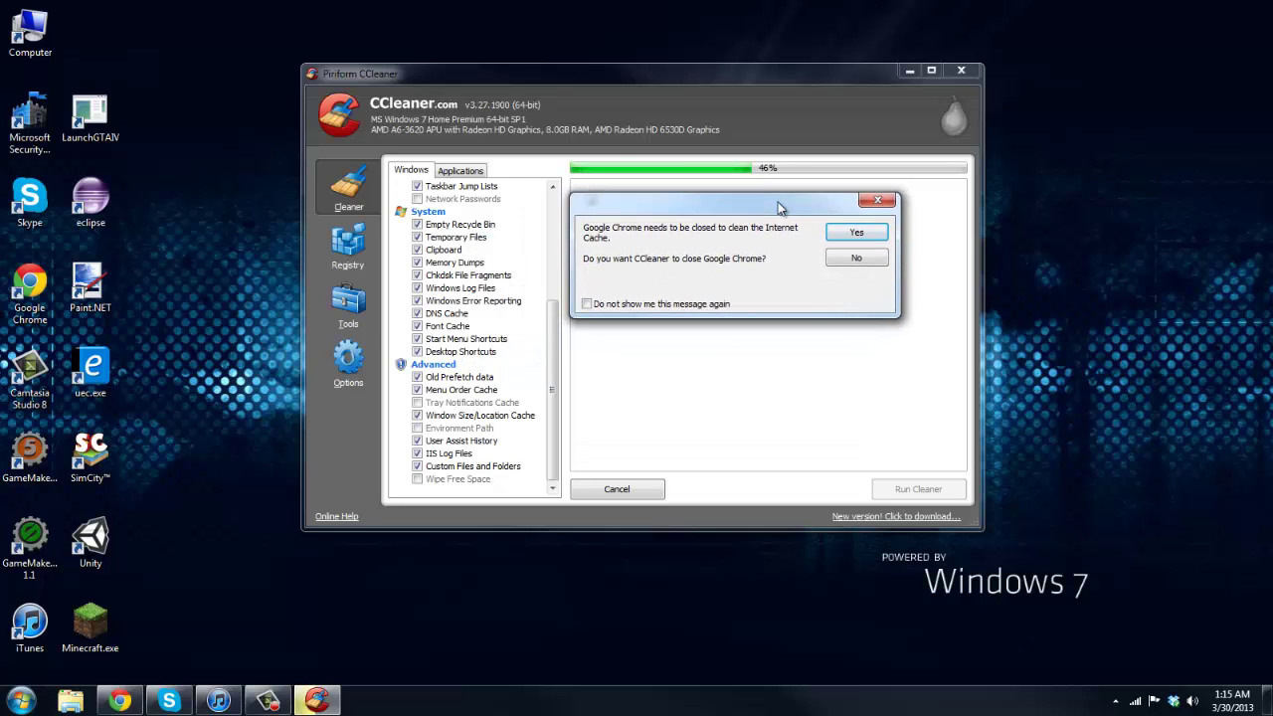
left_click(864, 261)
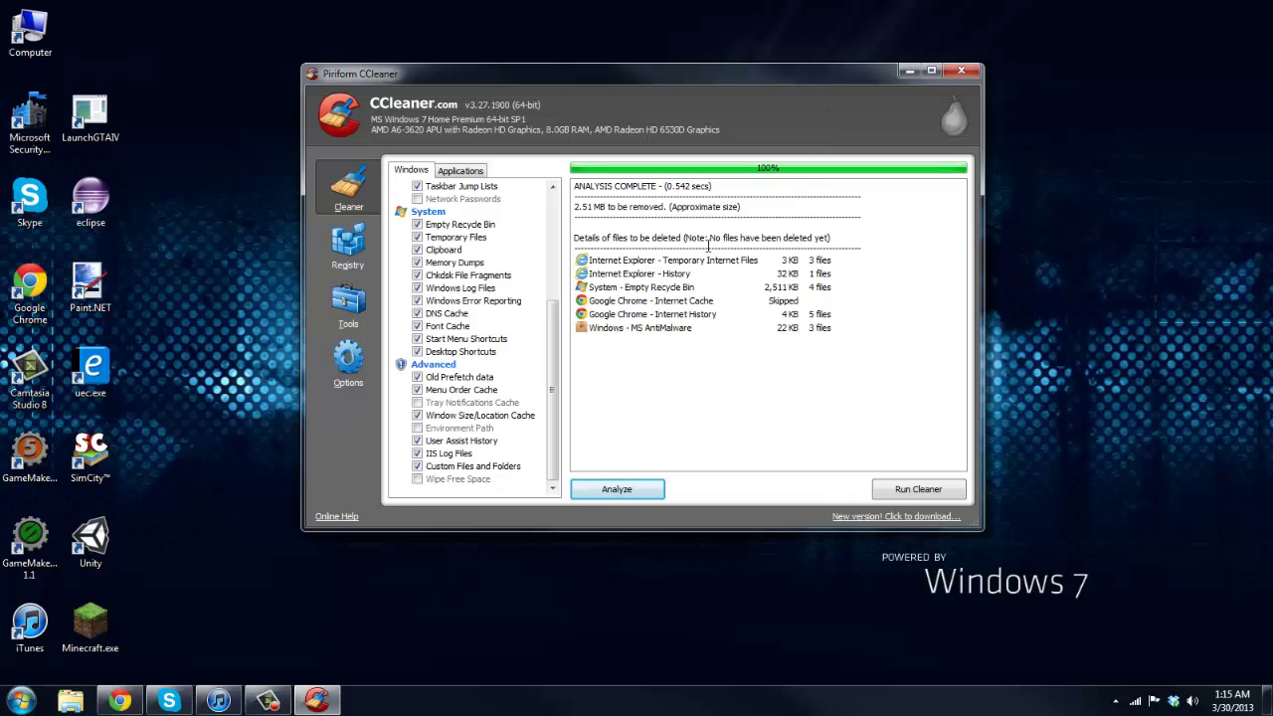
Run the cleaner to delete the analyzed files, keeping Google Chrome open
left_click(909, 489)
left_click(765, 277)
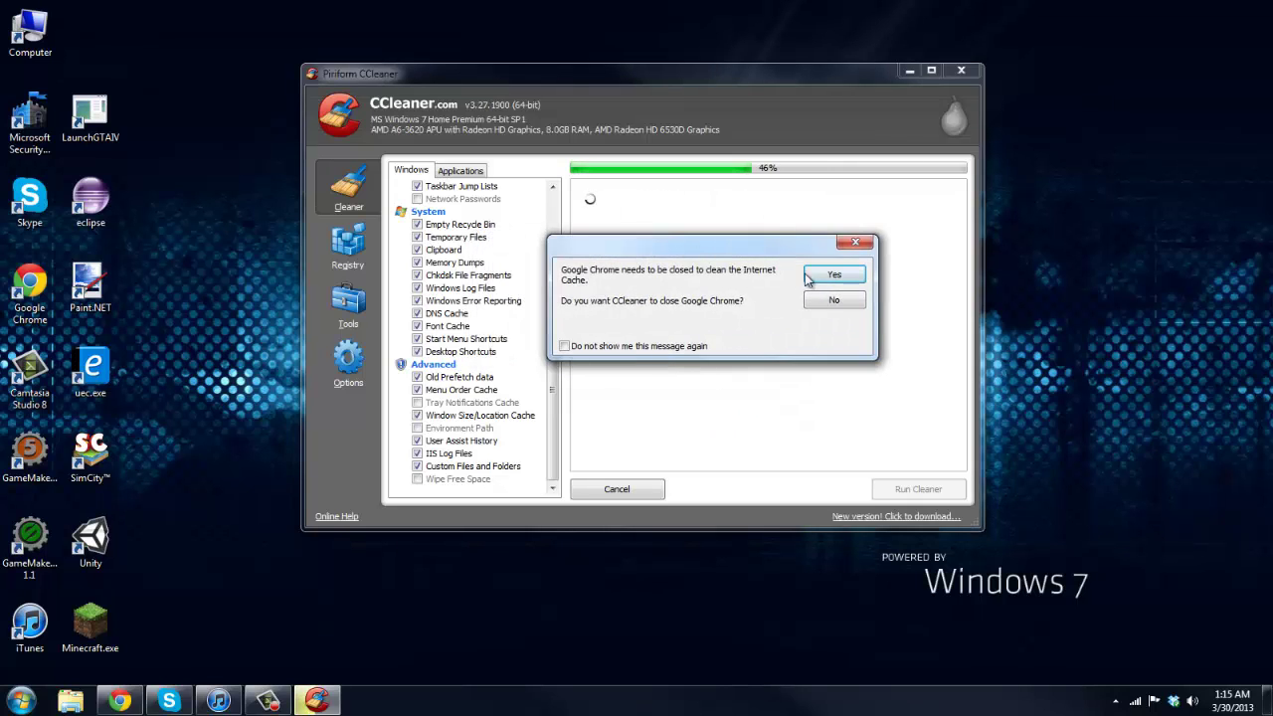
left_click(835, 303)
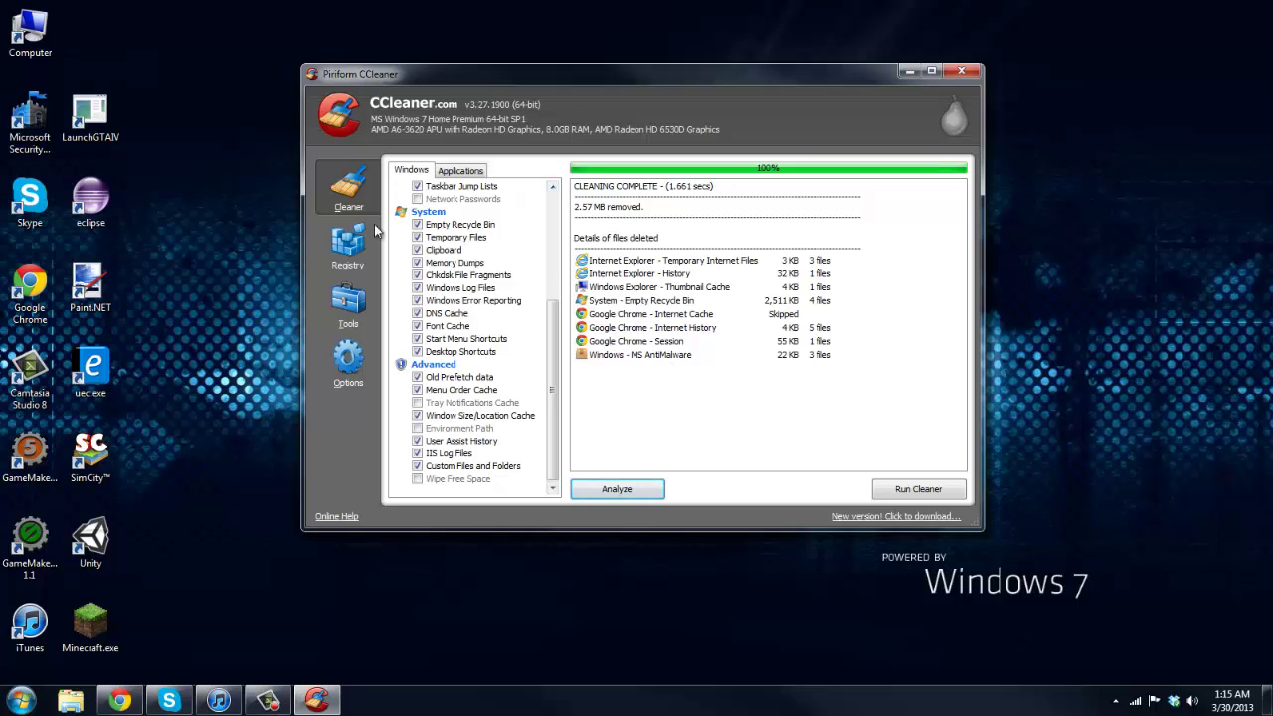
Scan the registry for issues with all Registry Cleaner categories checked
left_click(350, 246)
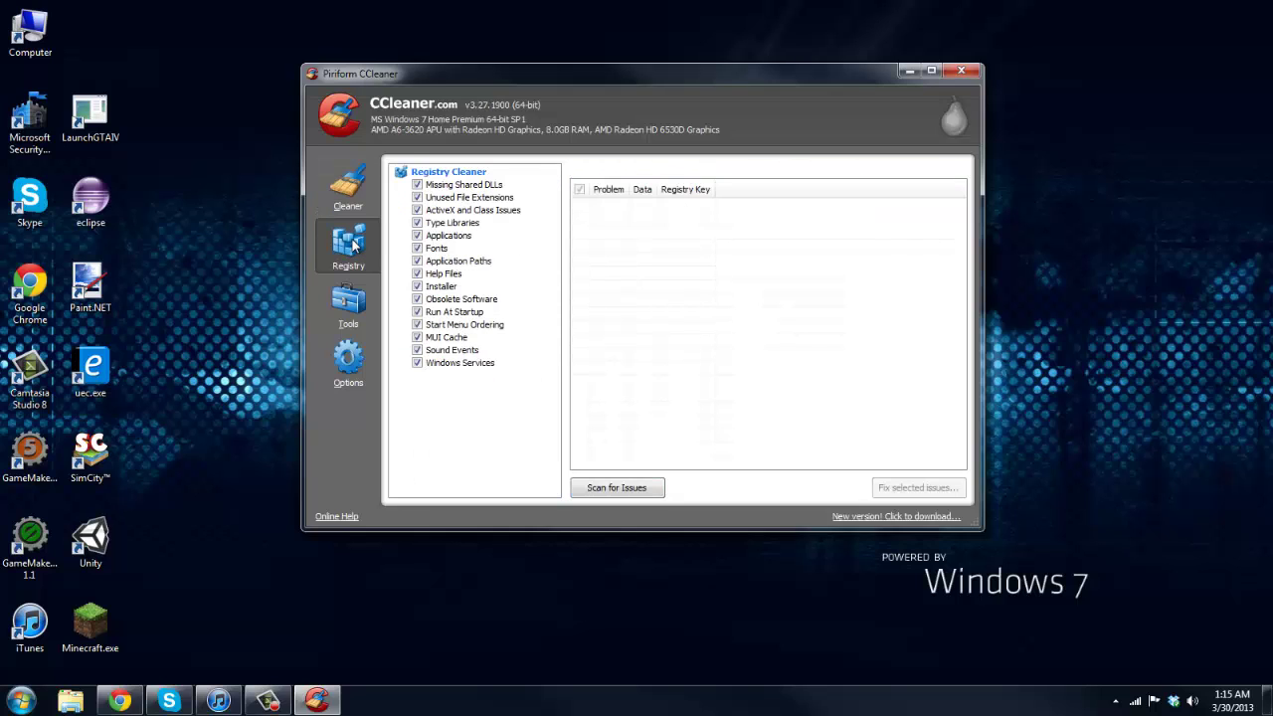
left_click(341, 211)
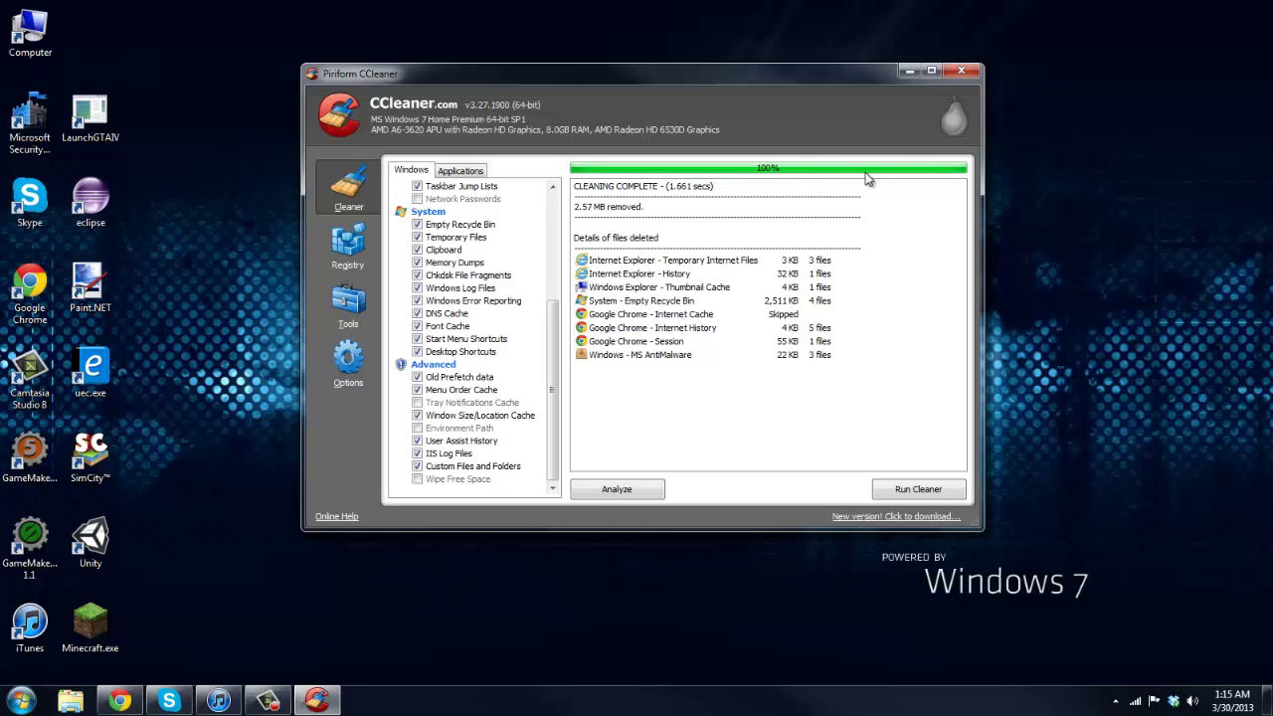
left_click(348, 246)
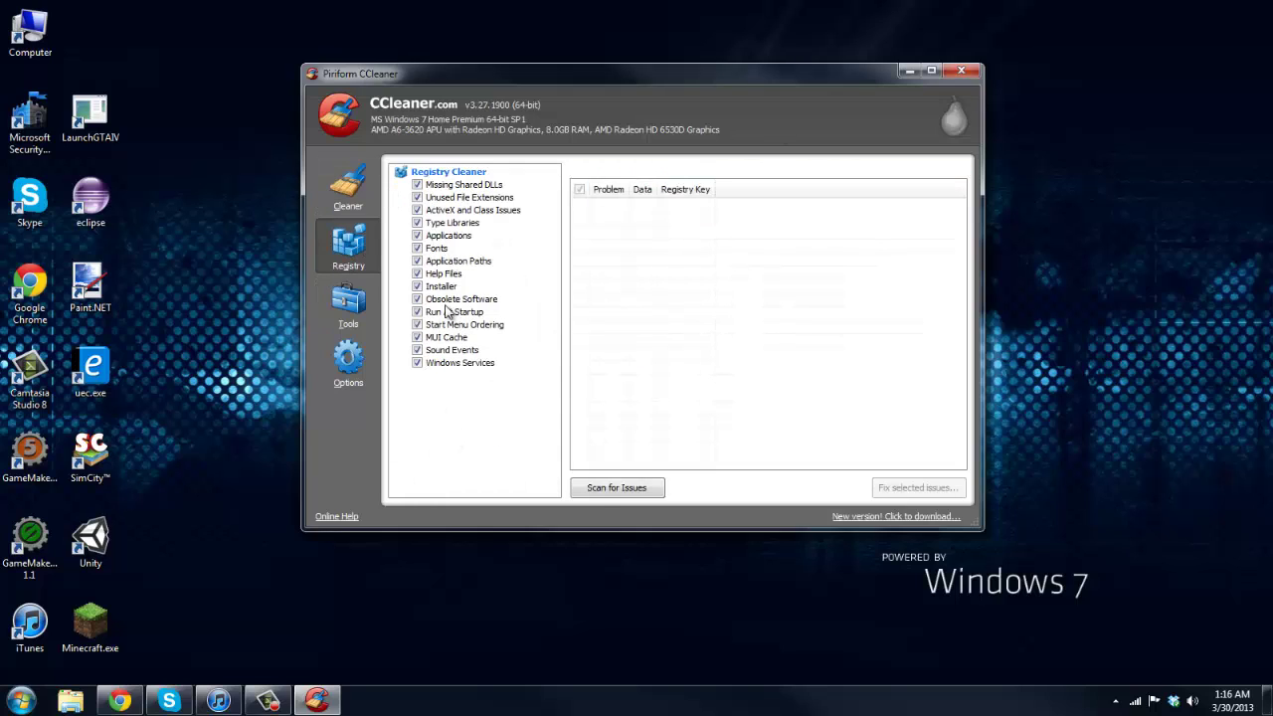
left_click(603, 488)
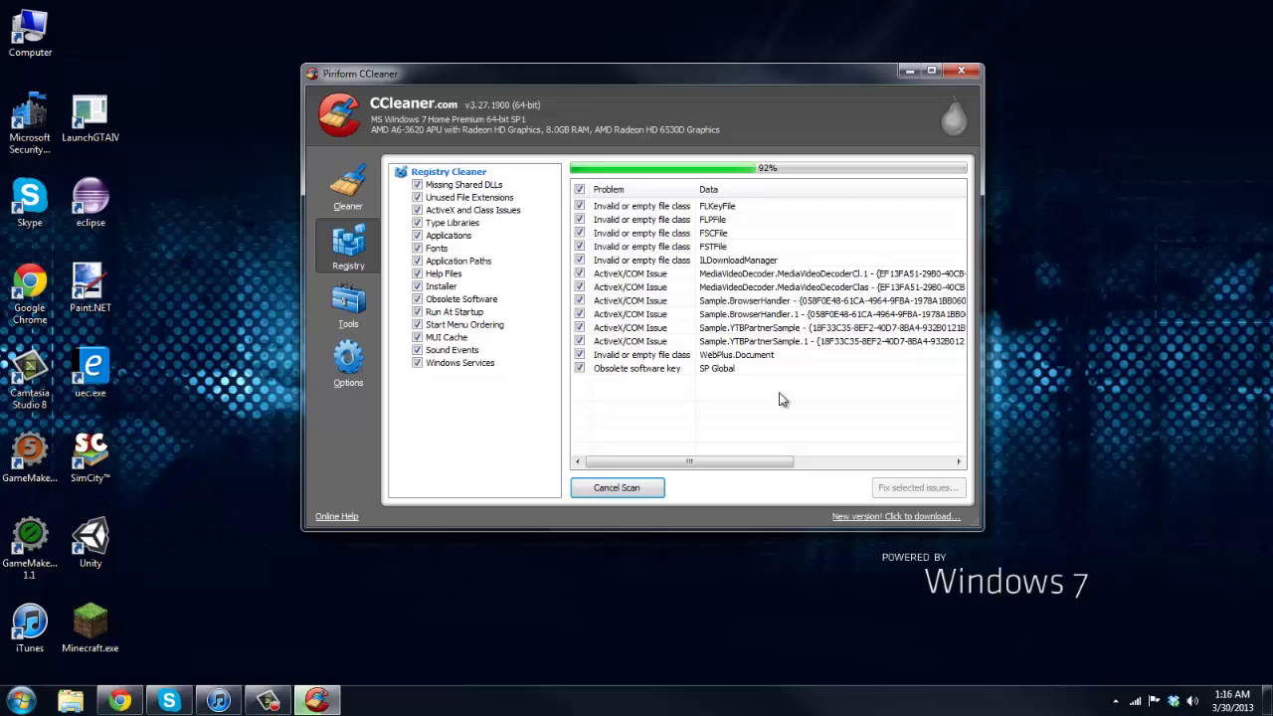
Fix all selected registry issues without backing up the registry, and close the issue dialog
left_click(939, 490)
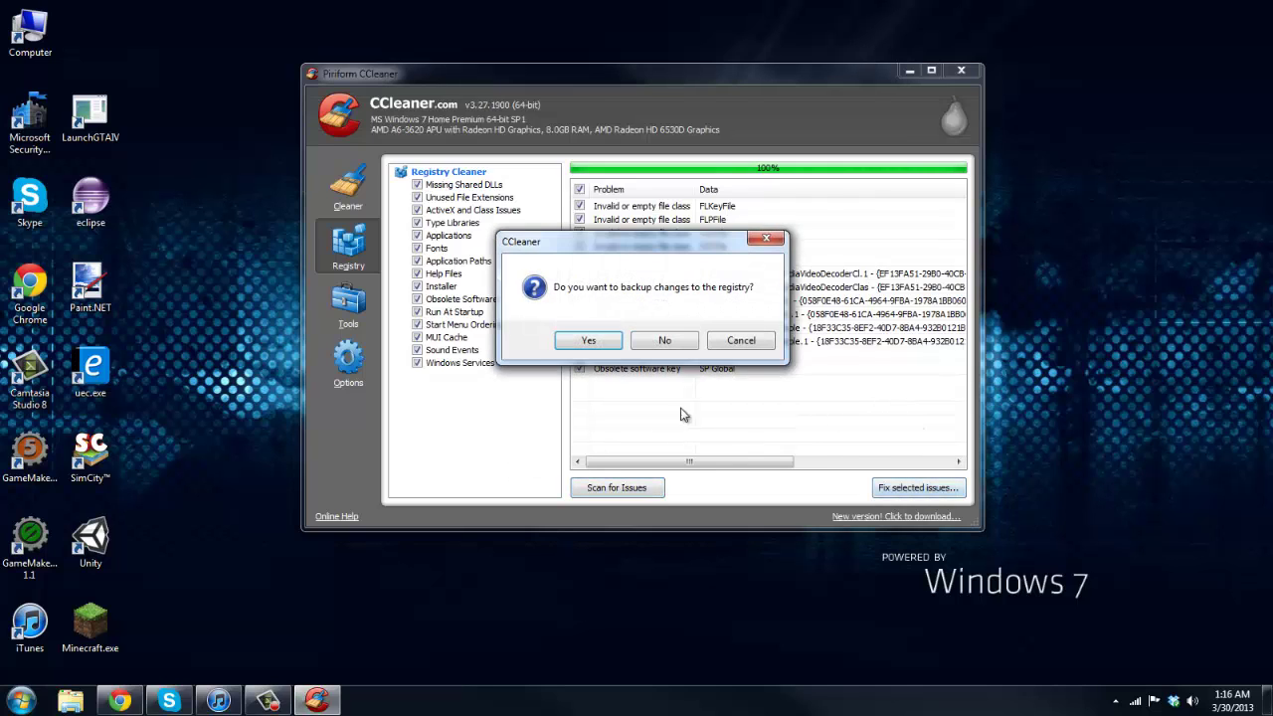
left_click_drag(641, 244, 747, 182)
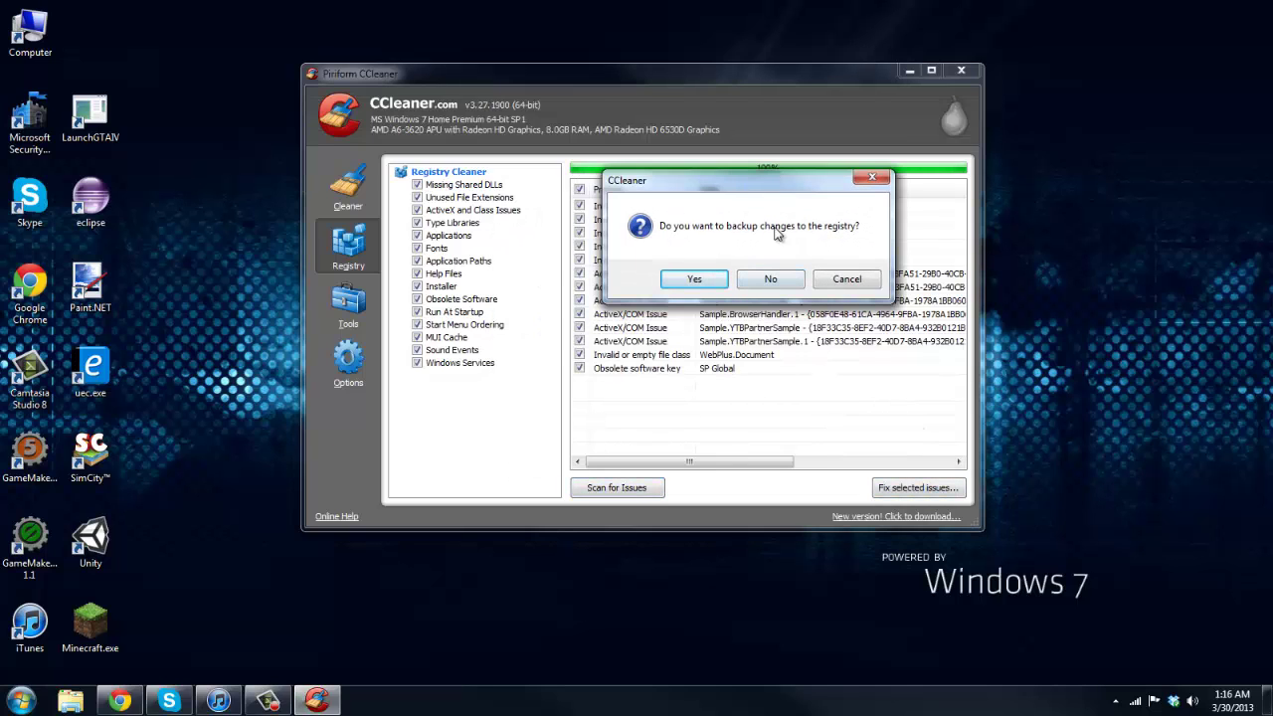
left_click(756, 285)
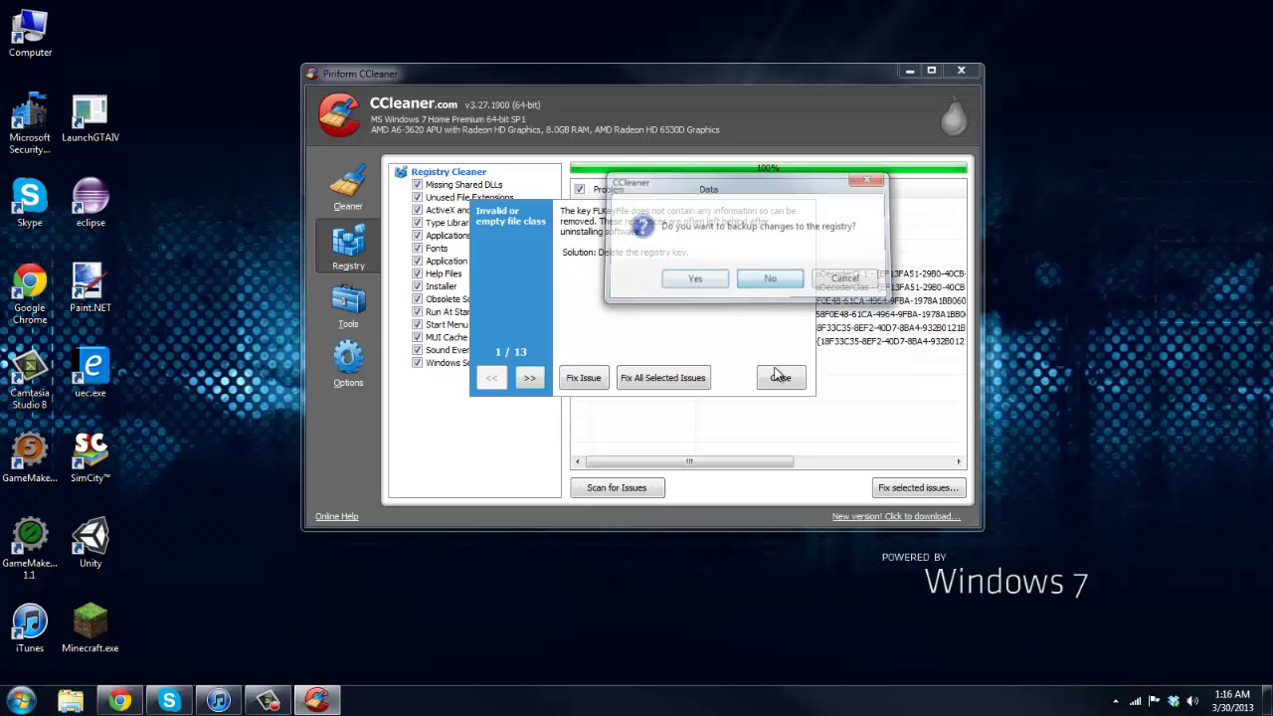
left_click(672, 378)
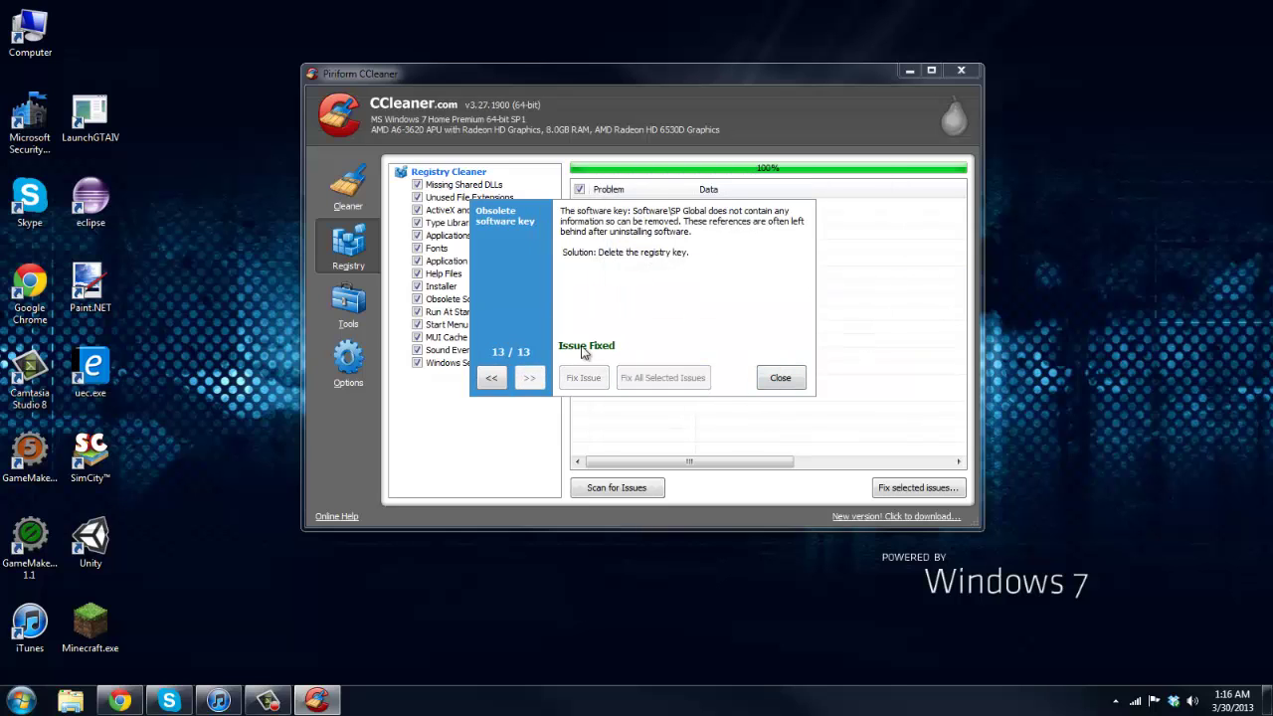
left_click(792, 382)
Look through the list of installed programs in CCleaner's Uninstall tool
left_click_drag(696, 75, 652, 81)
left_click(413, 294)
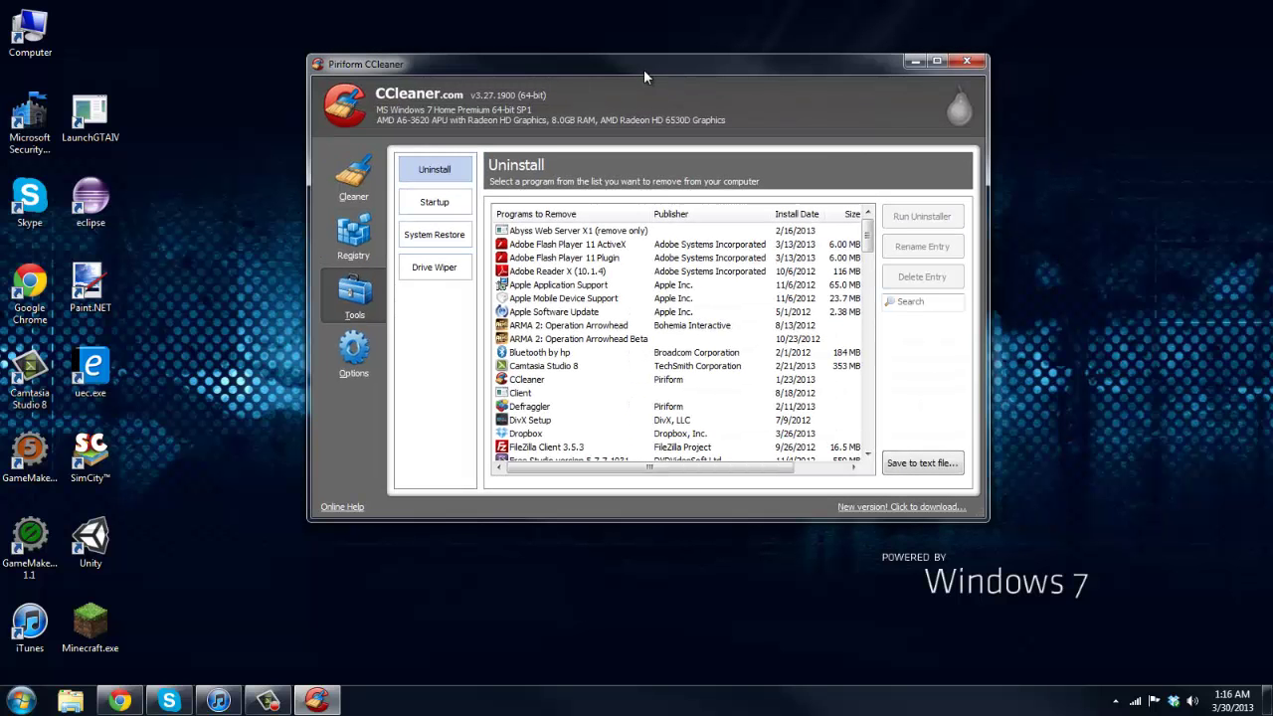
mouse_move(867, 233)
left_mouse_down()
mouse_move(853, 429)
mouse_move(861, 234)
left_mouse_up()
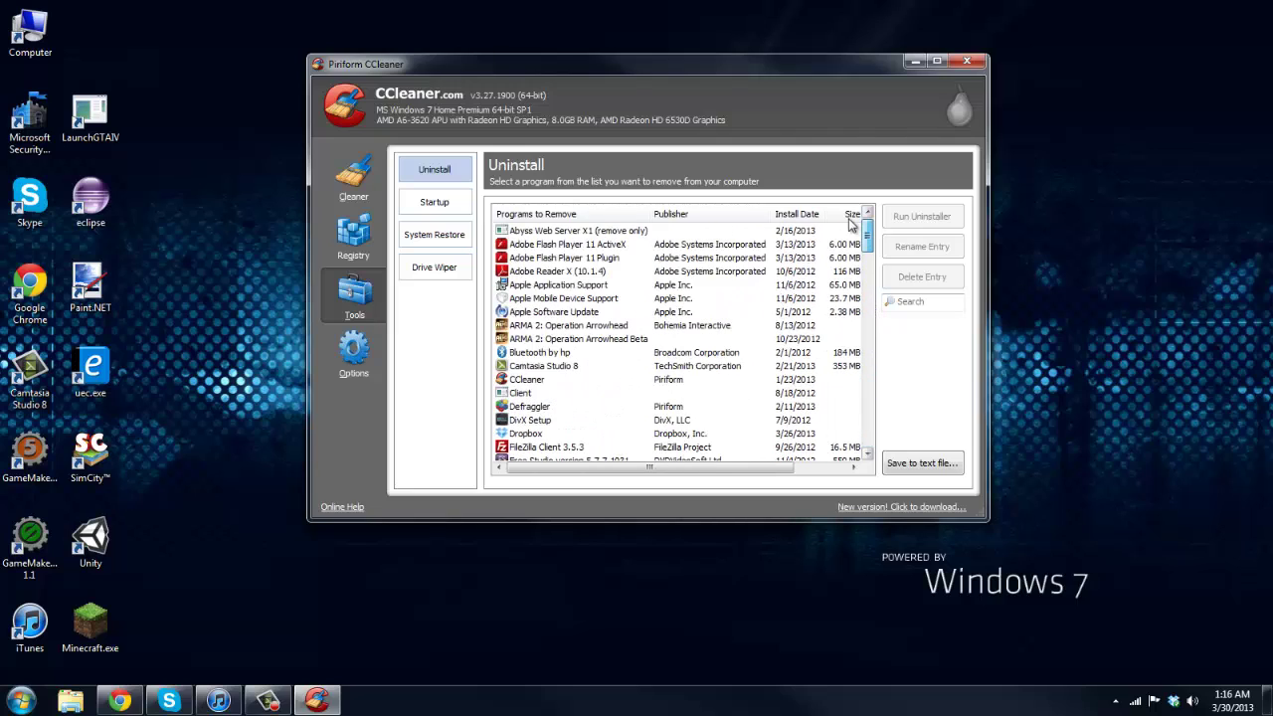
scroll(647, 276, "down", 3)
scroll(646, 275, "up", 3)
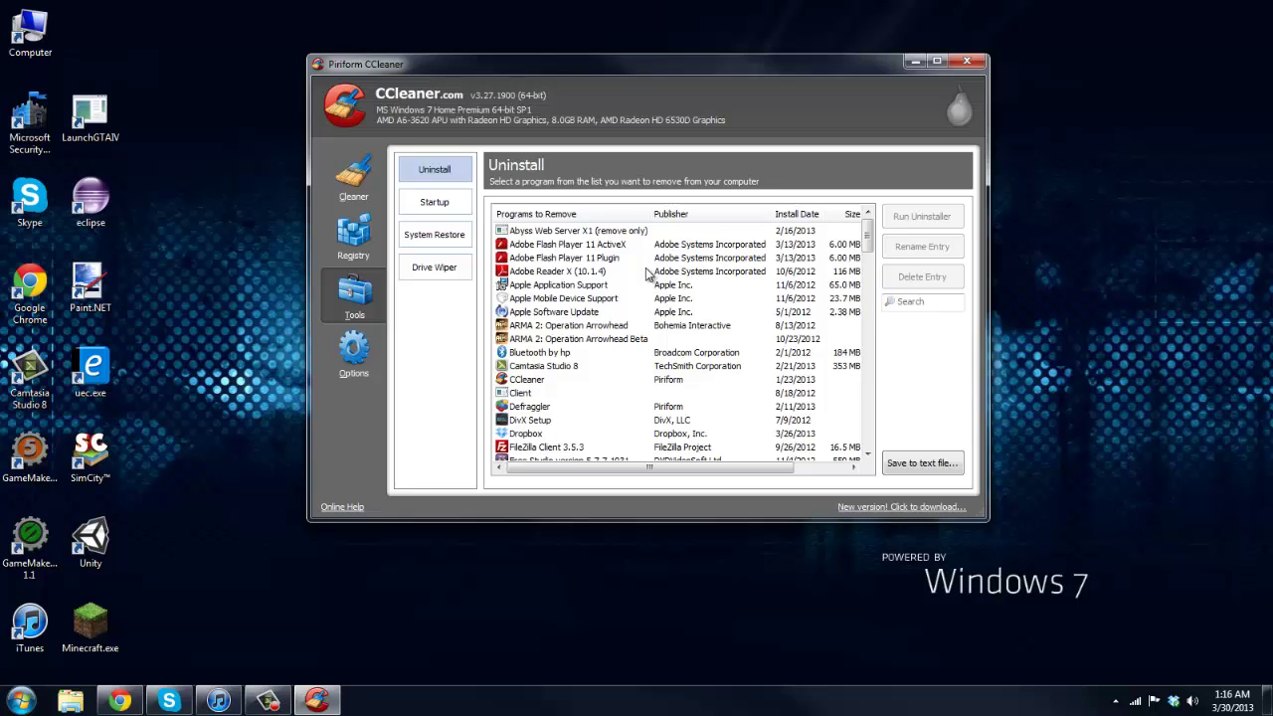
Delete the disabled iFunBoxConnector entry from the Windows startup programs
left_click(430, 203)
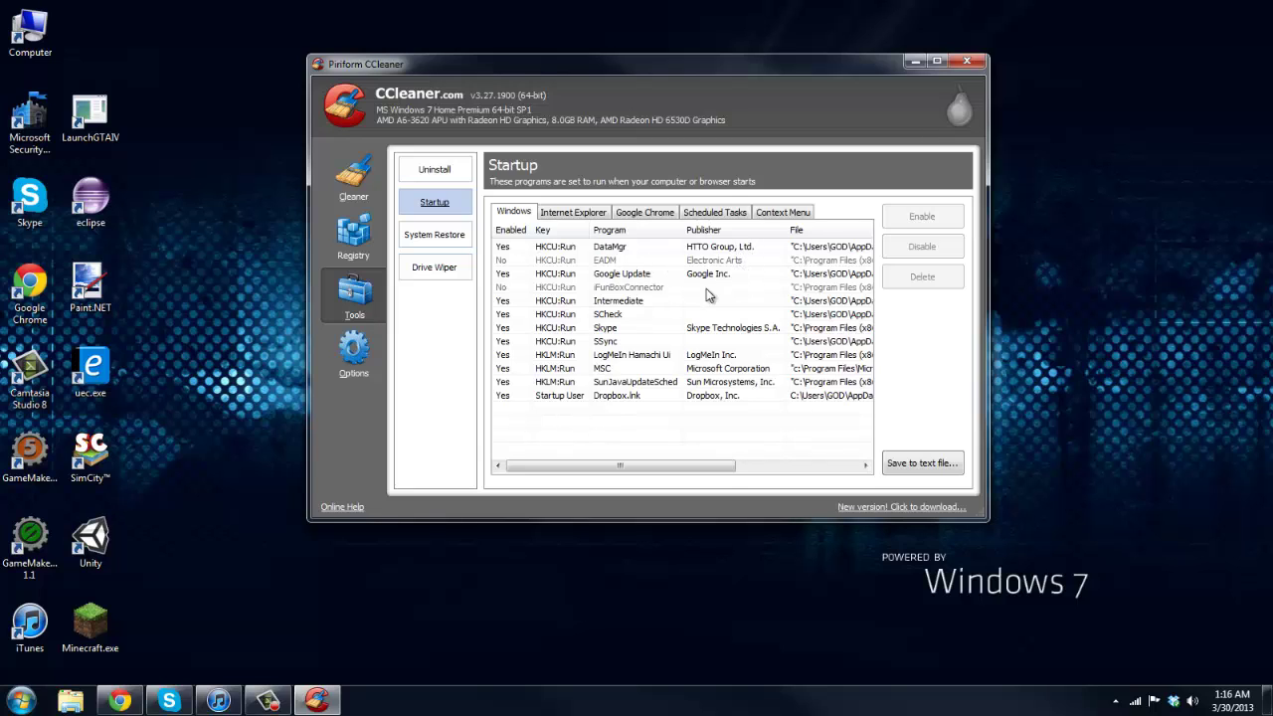
left_click(706, 287)
left_click(922, 277)
left_click(682, 336)
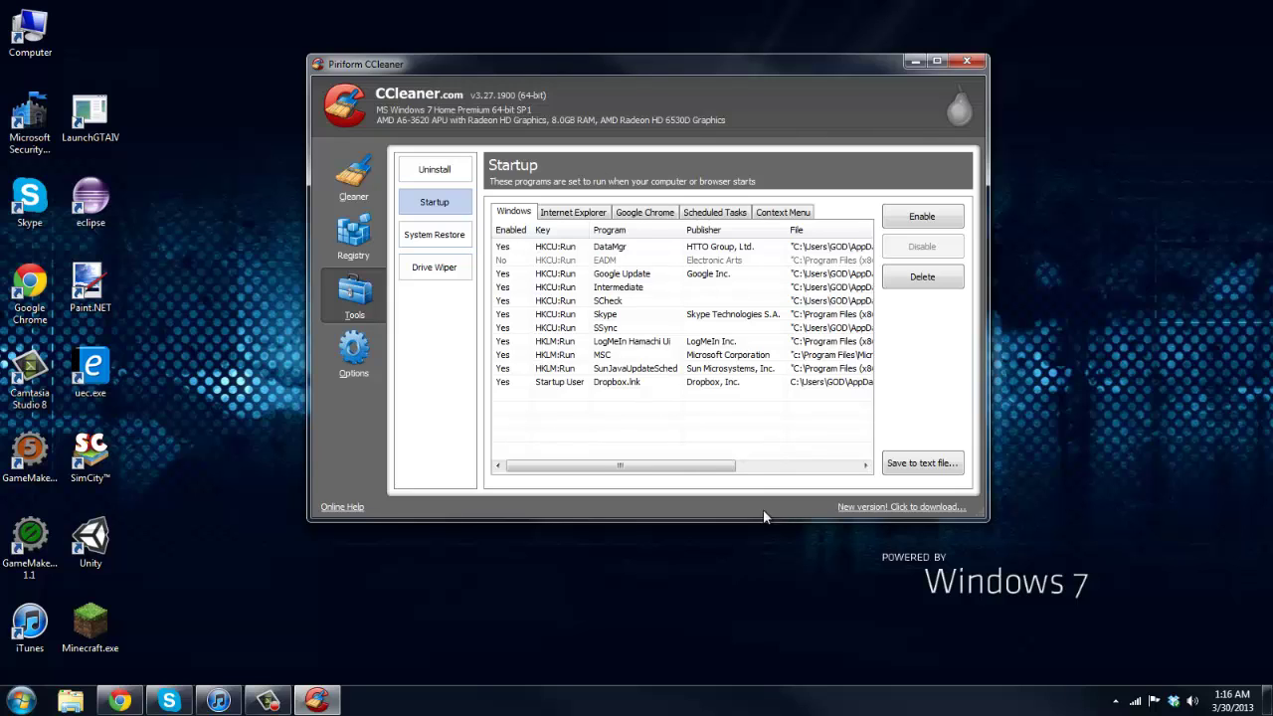
Review the System Restore points and the Drive Wiper's security and drive choices
left_click(425, 233)
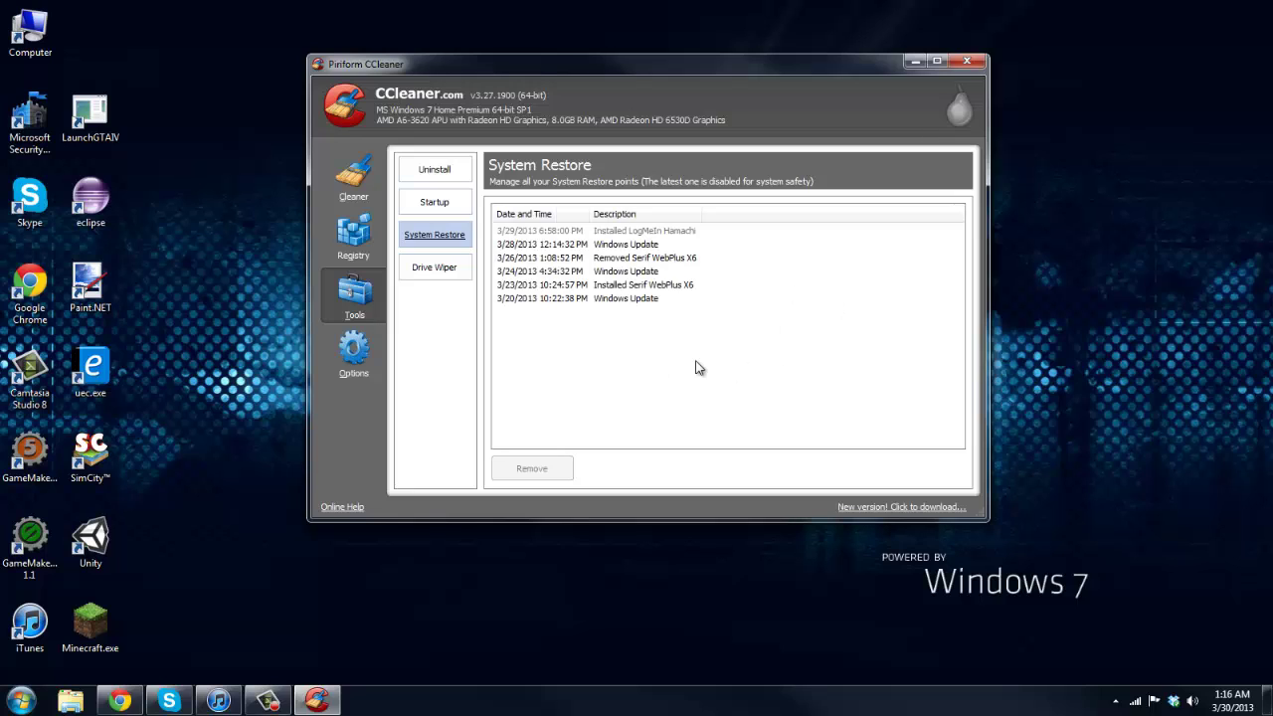
left_click(438, 267)
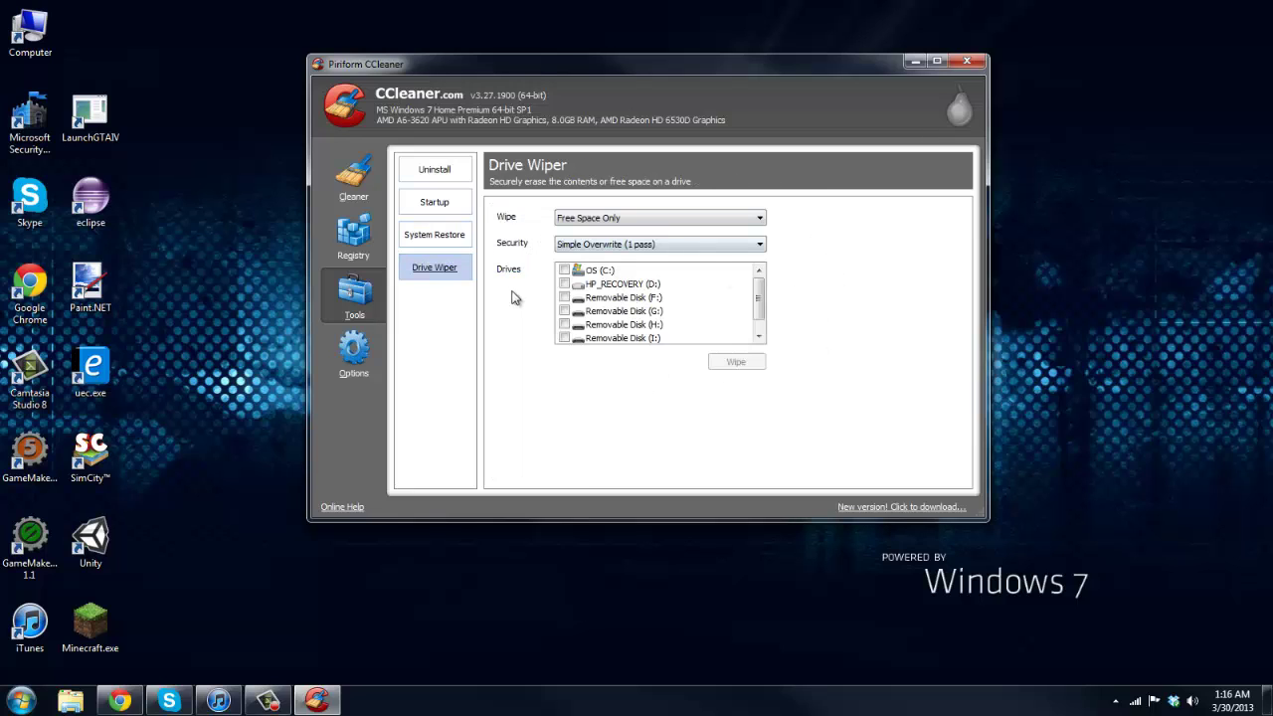
left_click(610, 246)
mouse_move(759, 288)
left_mouse_down()
mouse_move(759, 322)
mouse_move(761, 284)
left_mouse_up()
View CCleaner's Options section briefly and close the program
left_click(376, 348)
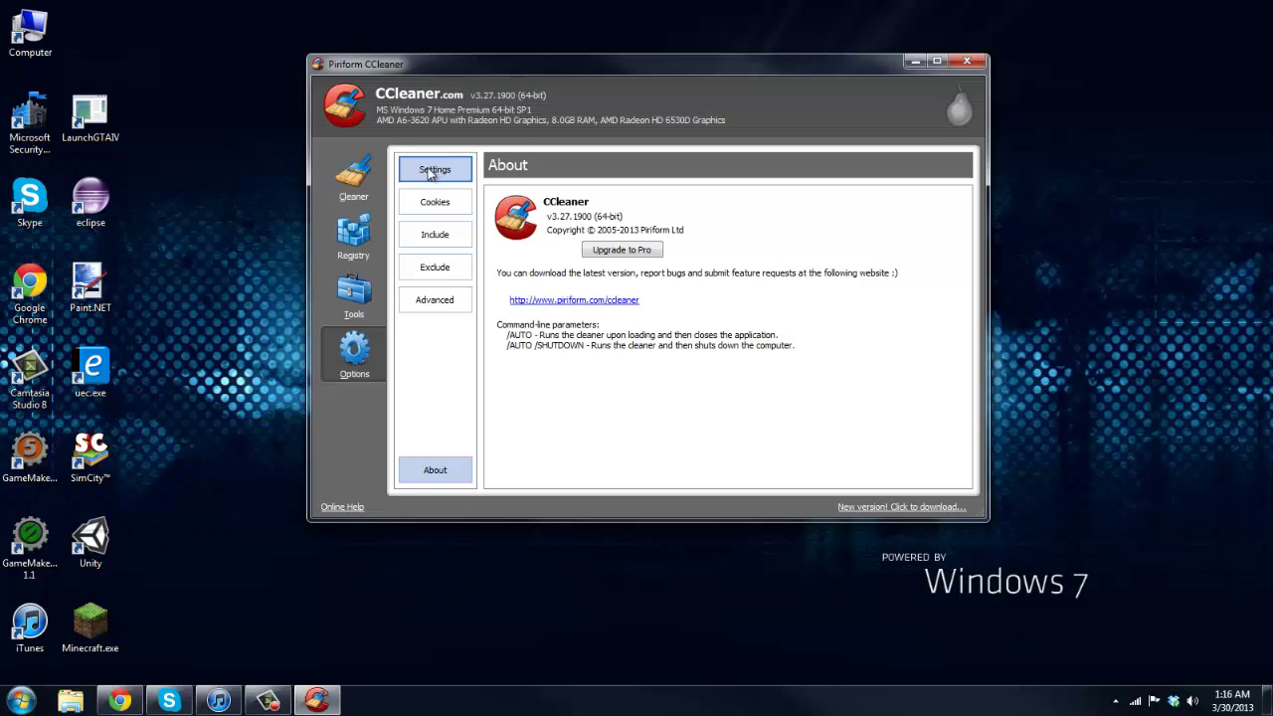
left_click(354, 184)
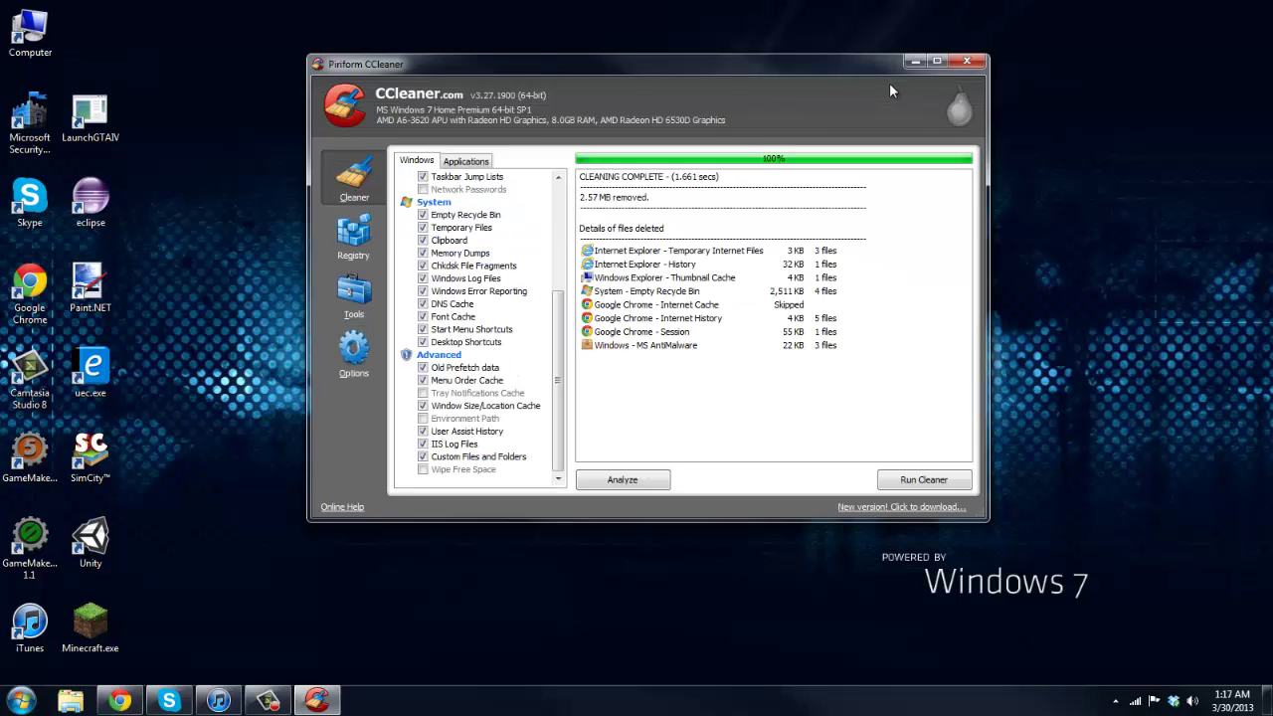
left_click(967, 63)
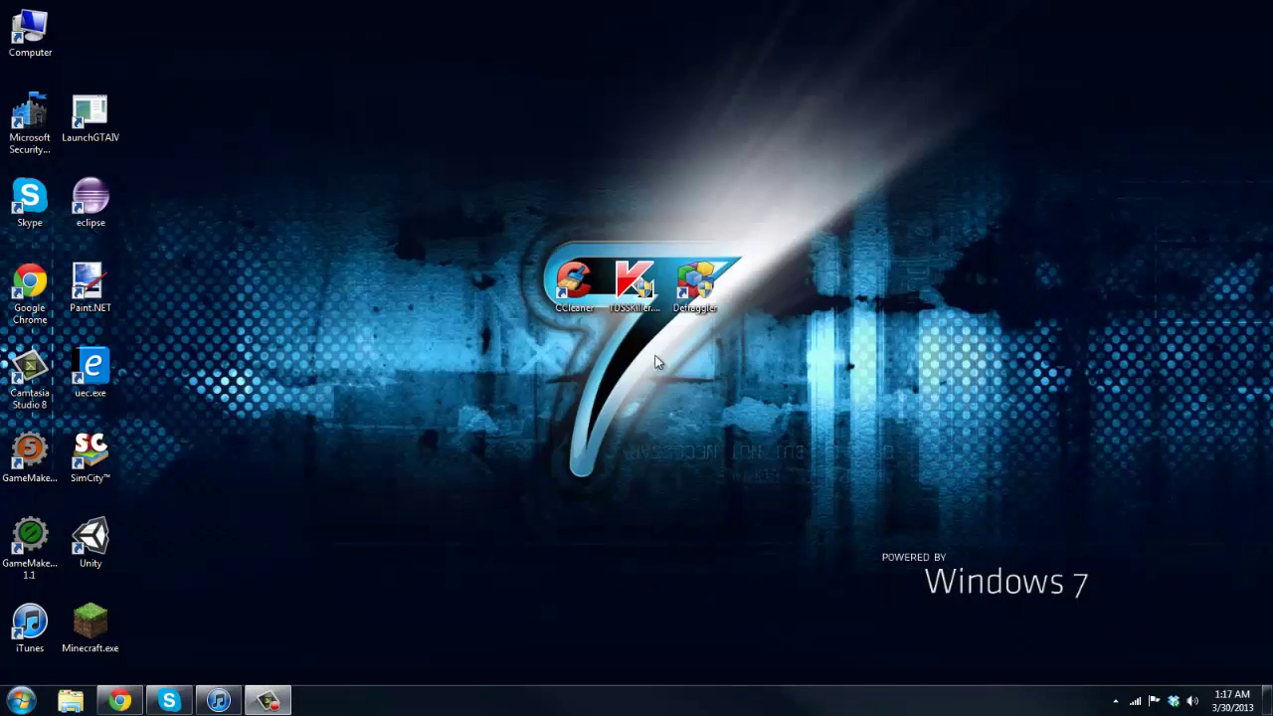
Open Kaspersky TDSSKiller, scan the PC for rootkits, and close the utility once the scan finishes
double_click(634, 284)
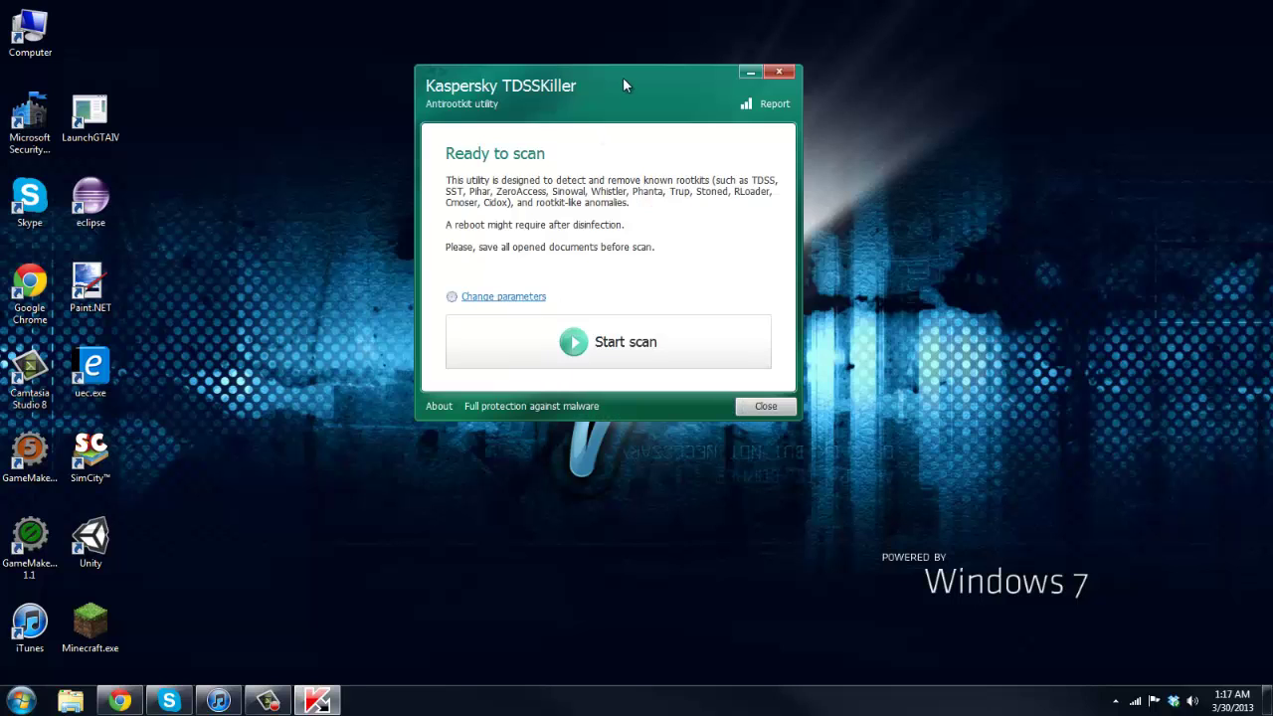
left_click_drag(623, 76, 687, 87)
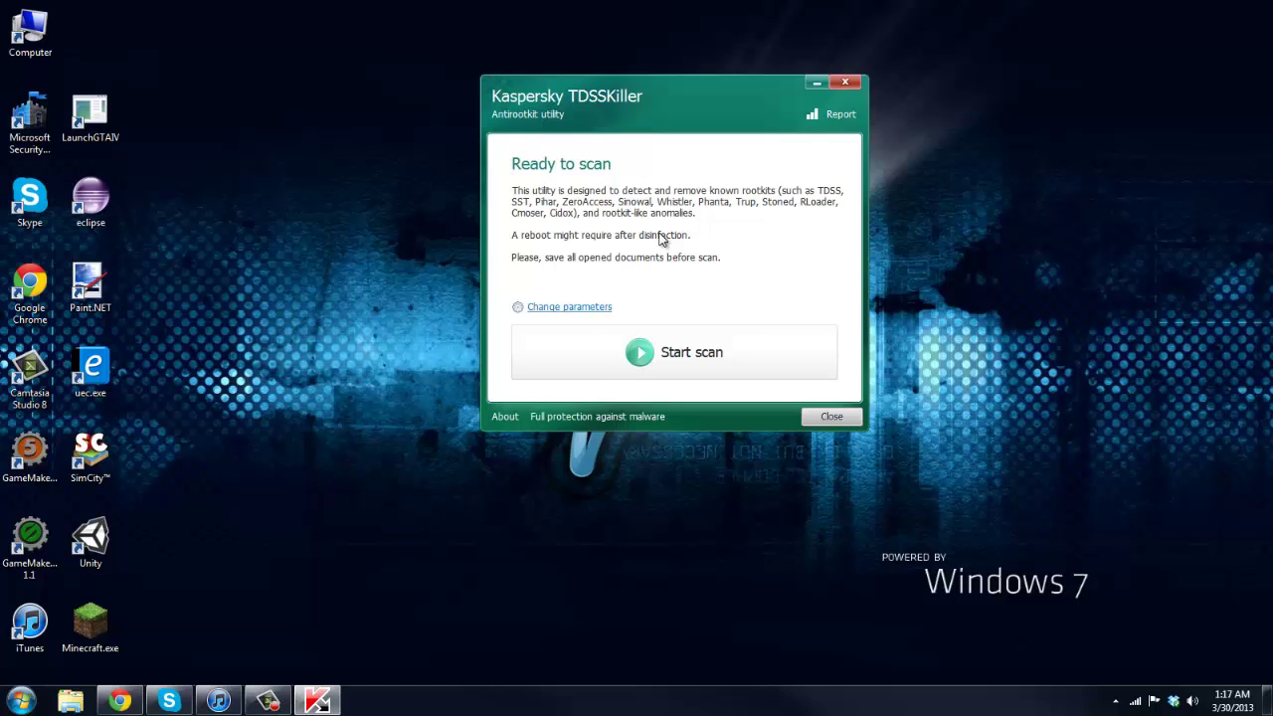
left_click(646, 353)
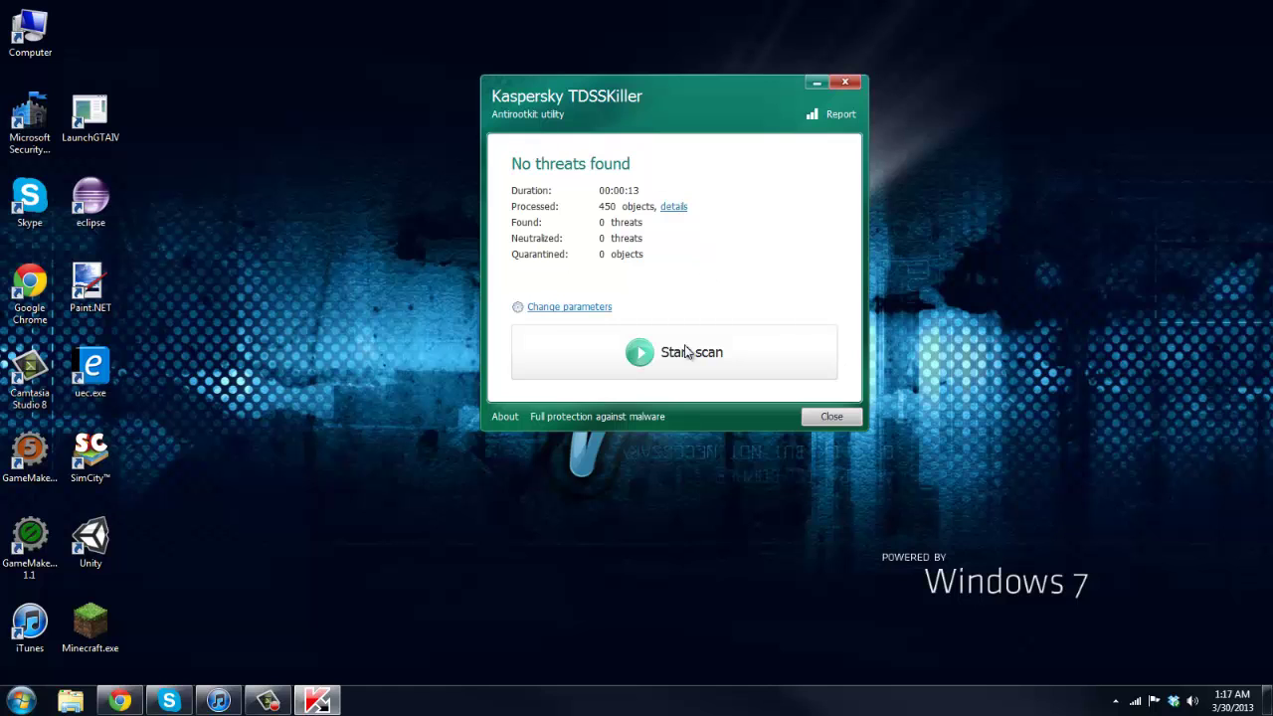
left_click(850, 82)
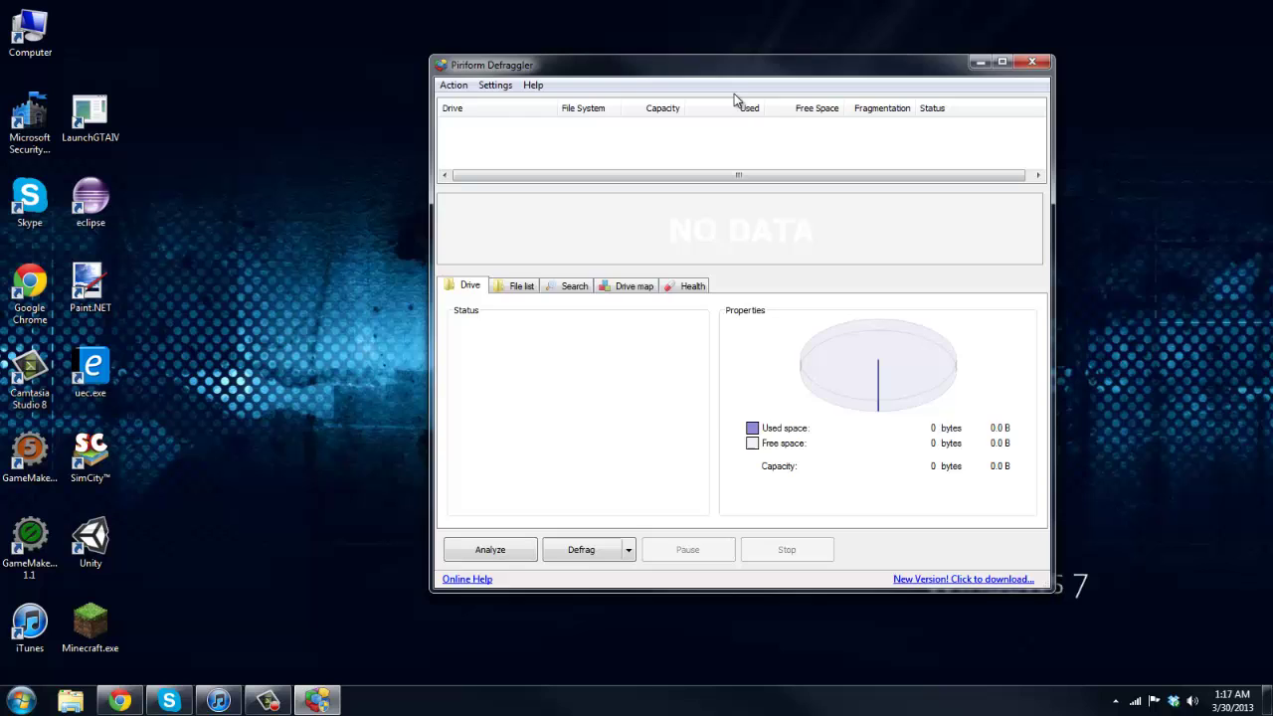
Analyze the OS (C:) drive's fragmentation in Piriform Defraggler and close the program once the analysis finishes
left_click_drag(730, 64, 652, 25)
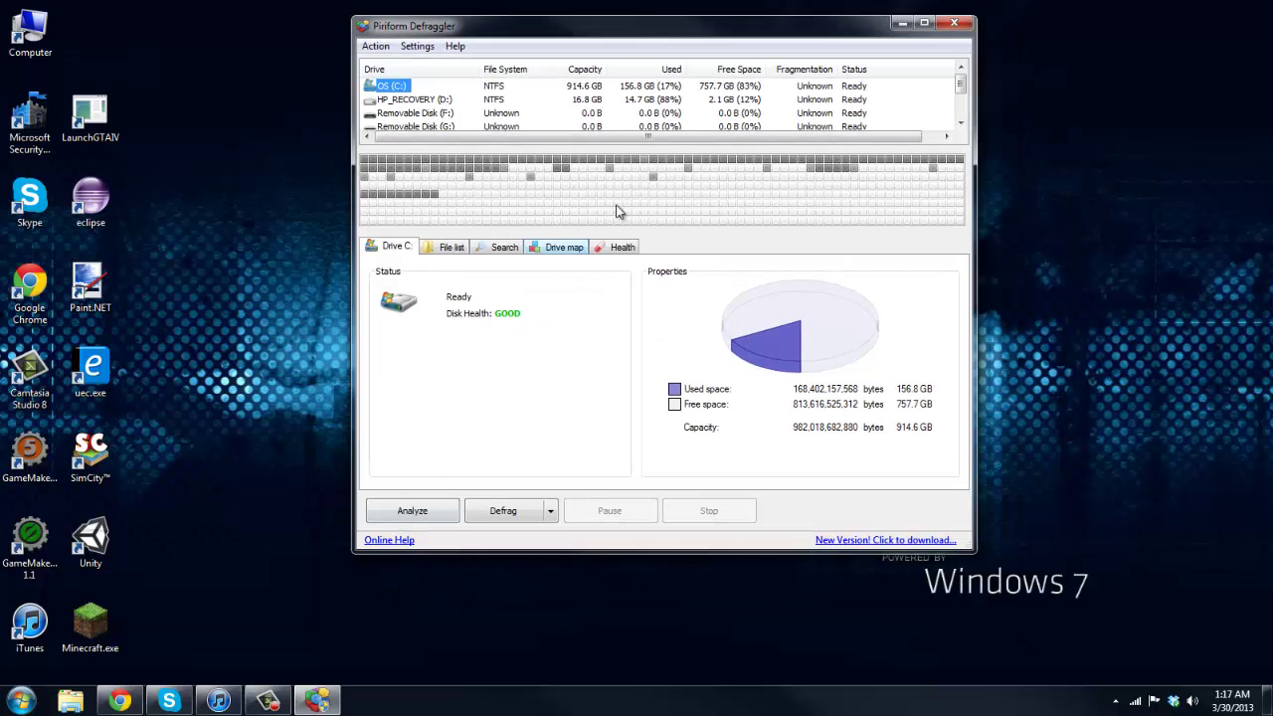
left_click(423, 513)
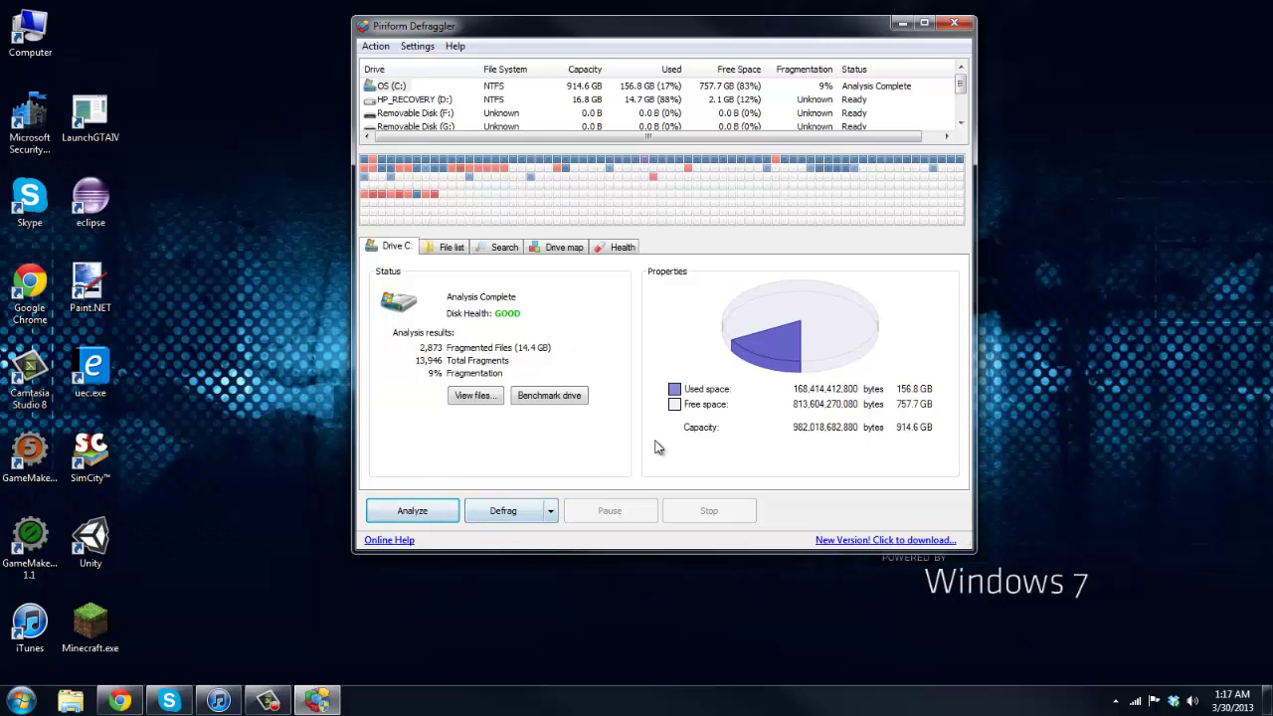
left_click(953, 22)
left_click_drag(505, 218, 798, 409)
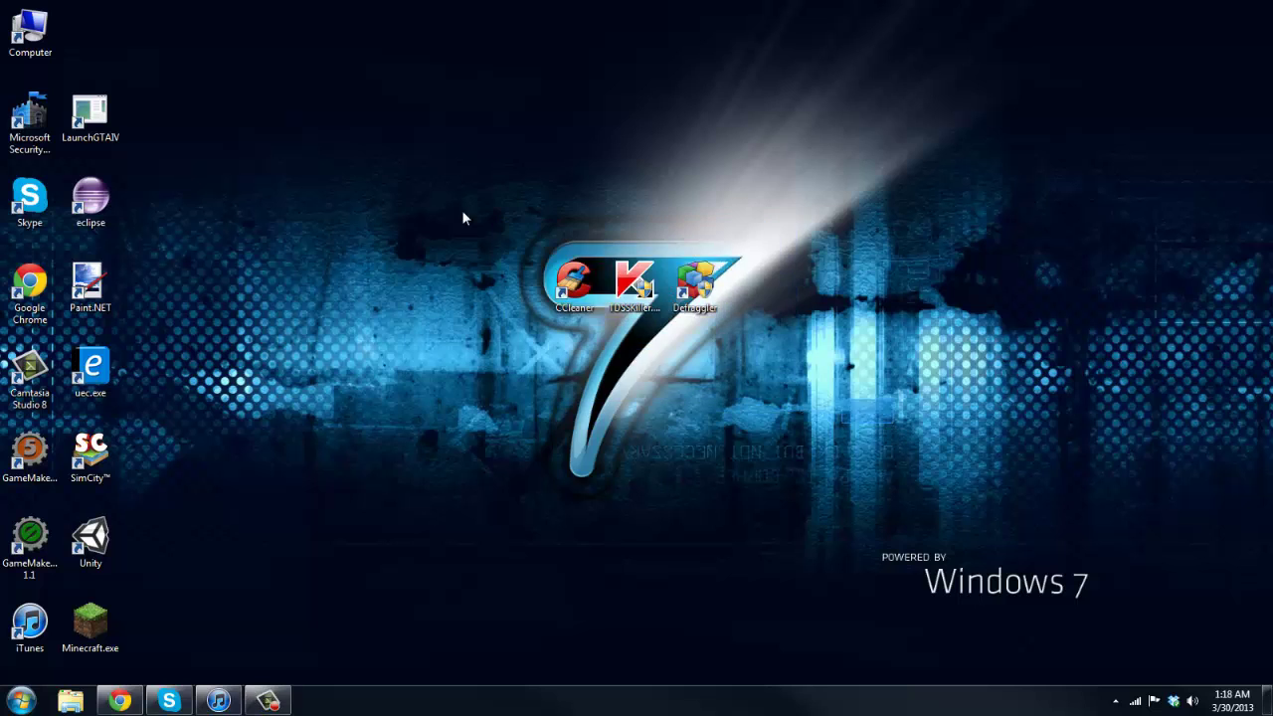
left_click_drag(411, 117, 325, 99)
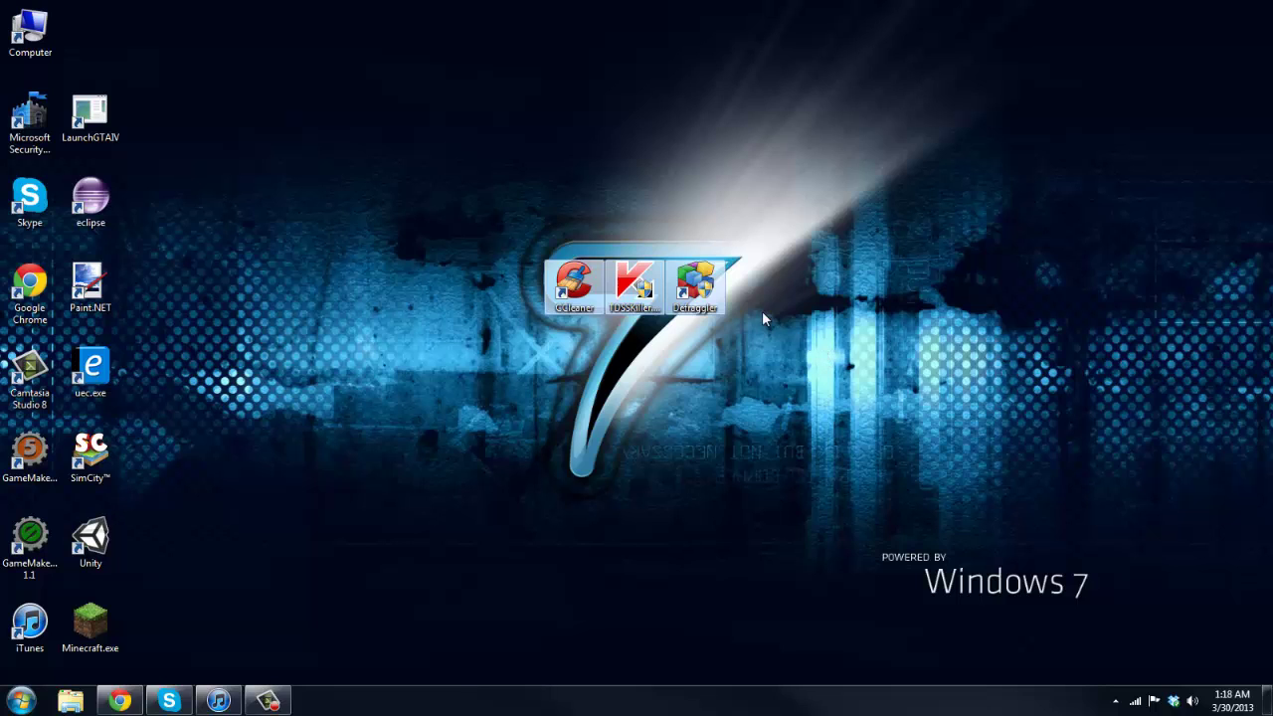
left_click_drag(832, 361, 543, 238)
left_click(839, 285)
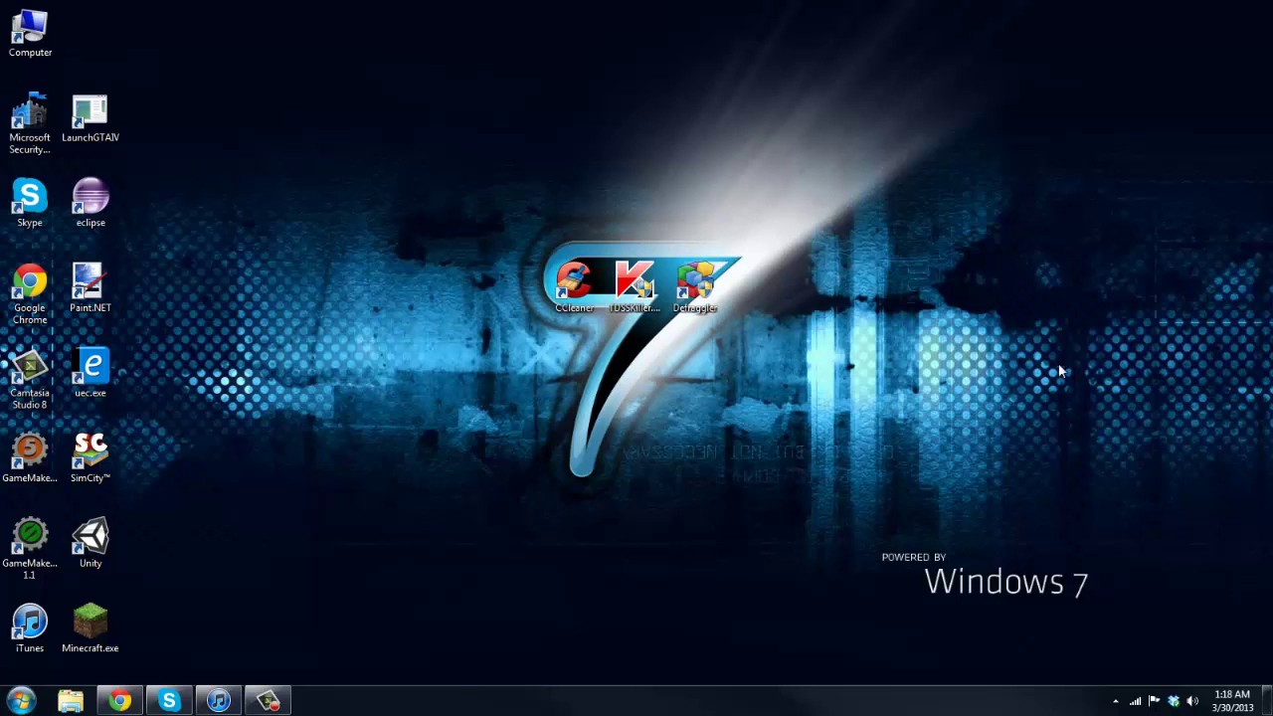